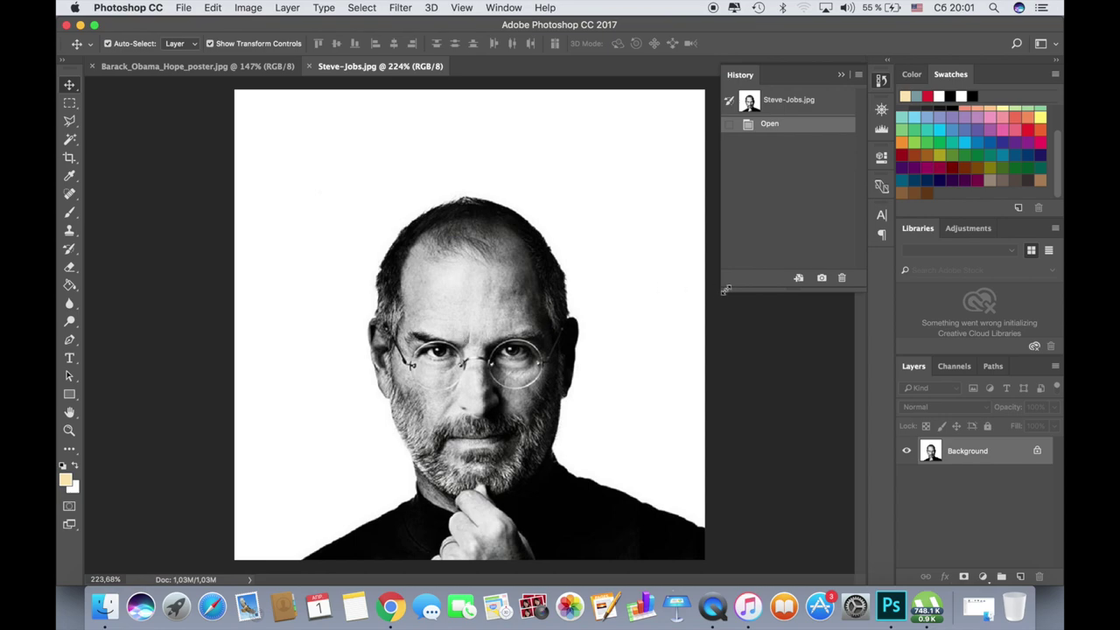
- Isolate the man on a new layer by inverting a Magic Wand selection of the white backdrop, and hide the Background layer
click(70, 139)
click(107, 153)
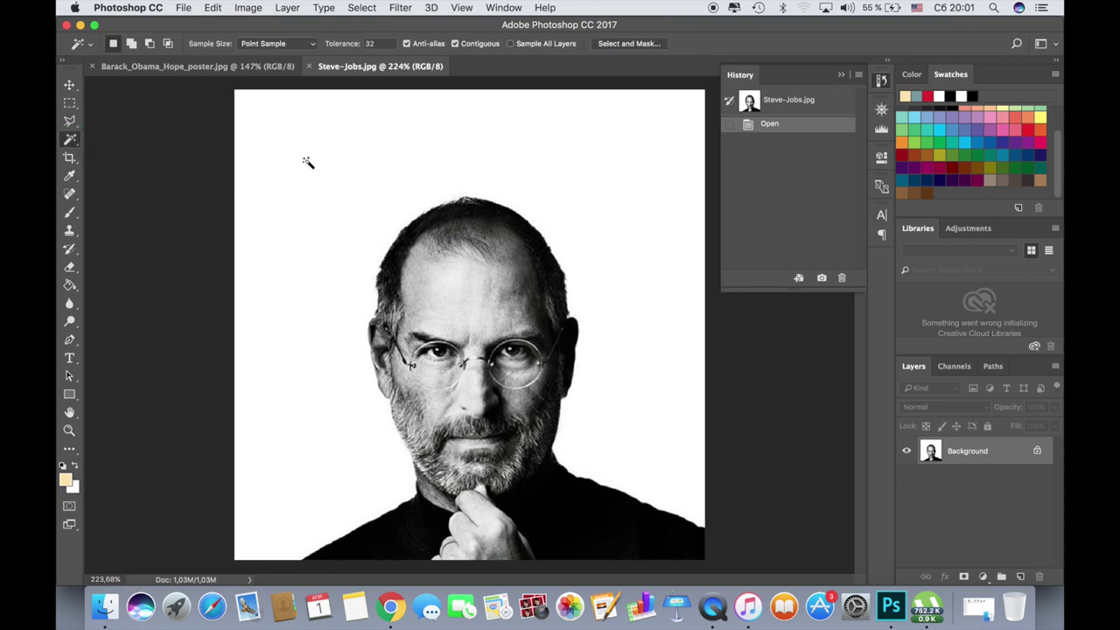
click(317, 167)
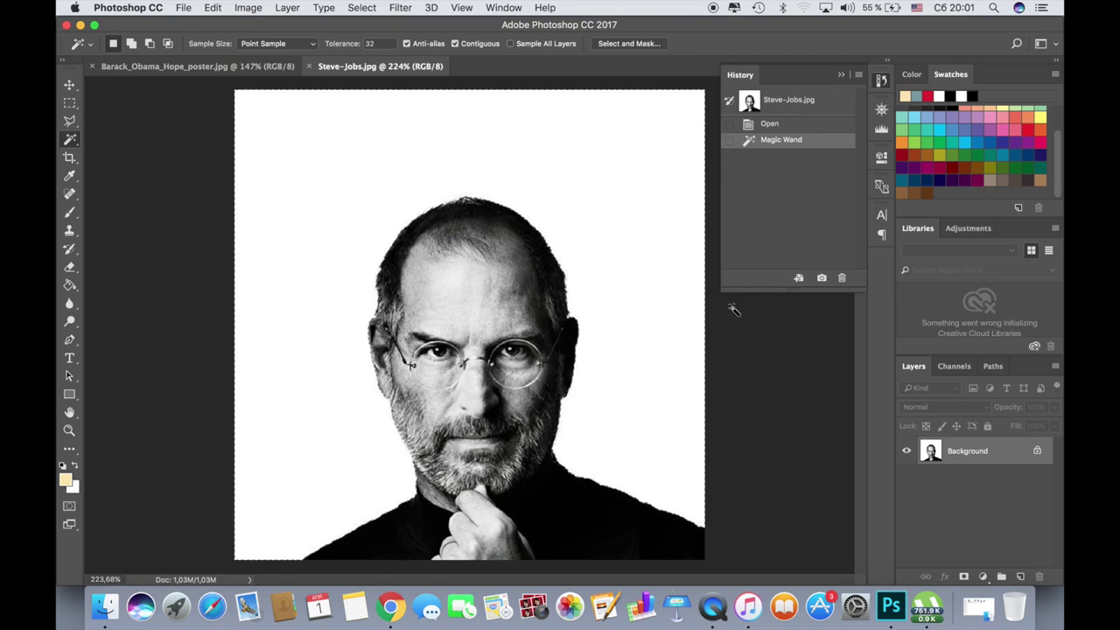
key(shift)
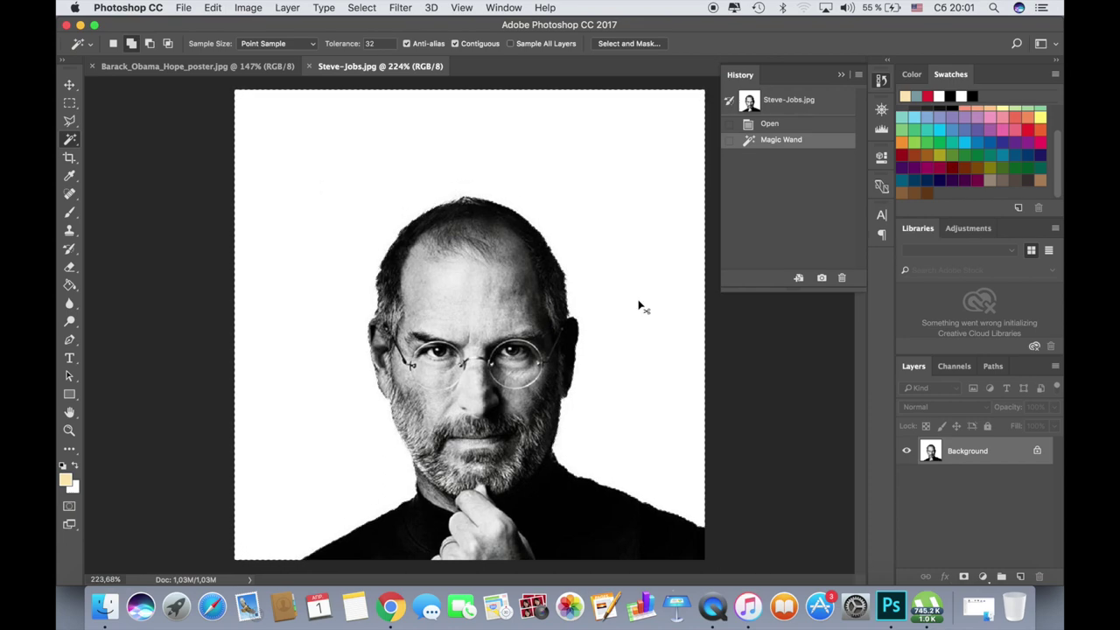
key(super+shift+i)
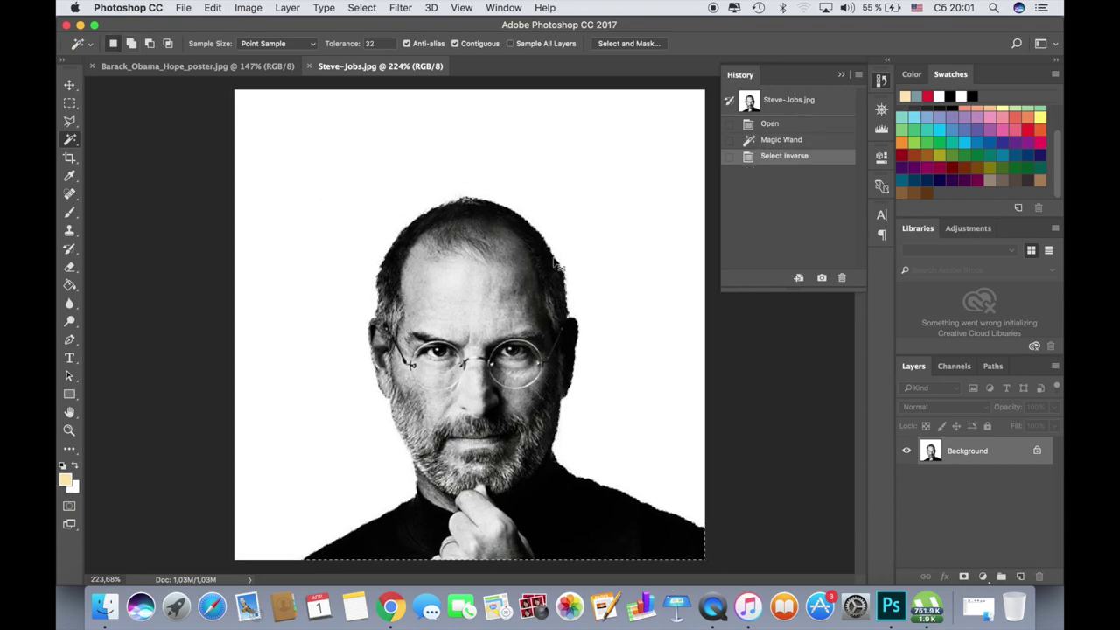
key(super+j)
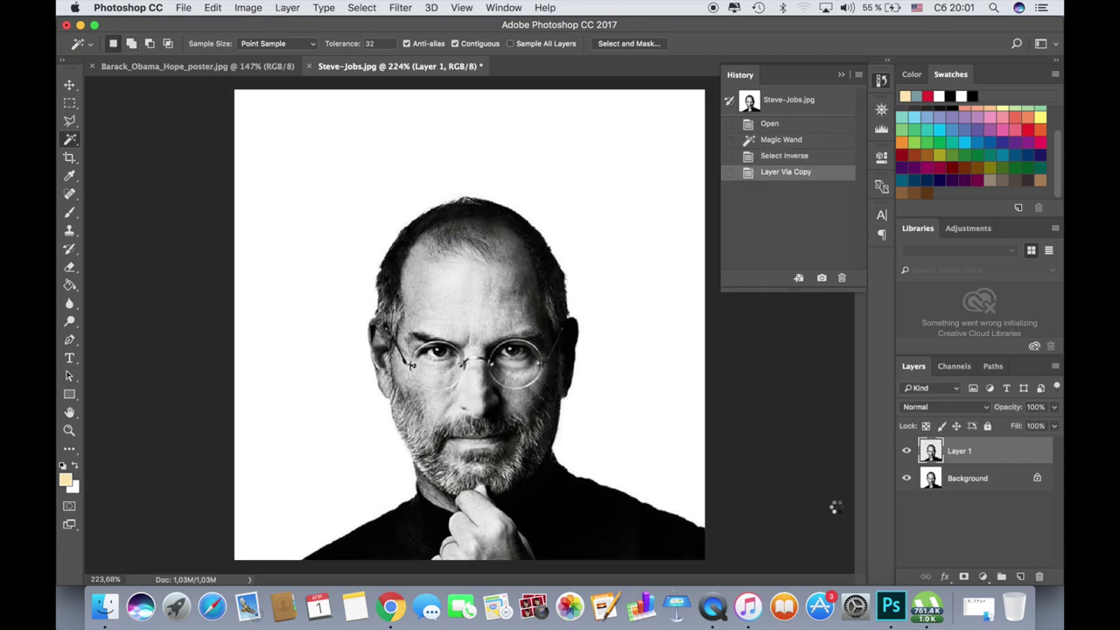
click(906, 477)
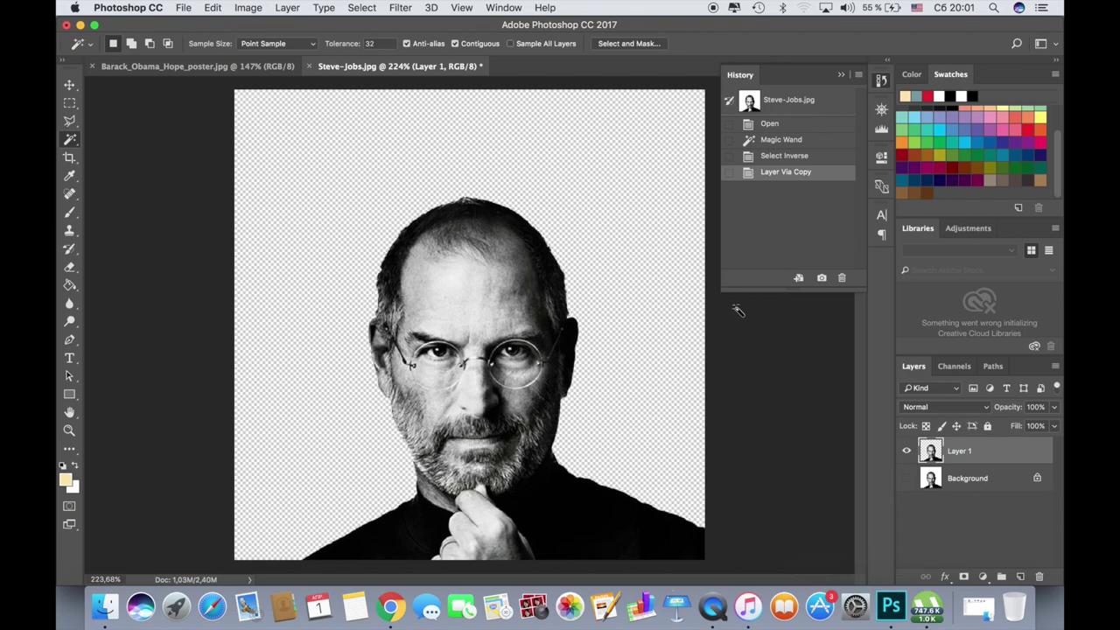
- Create a new portrait-format RGB document 1000 pixels wide at 144 pixels/inch with a white background
click(184, 7)
click(635, 187)
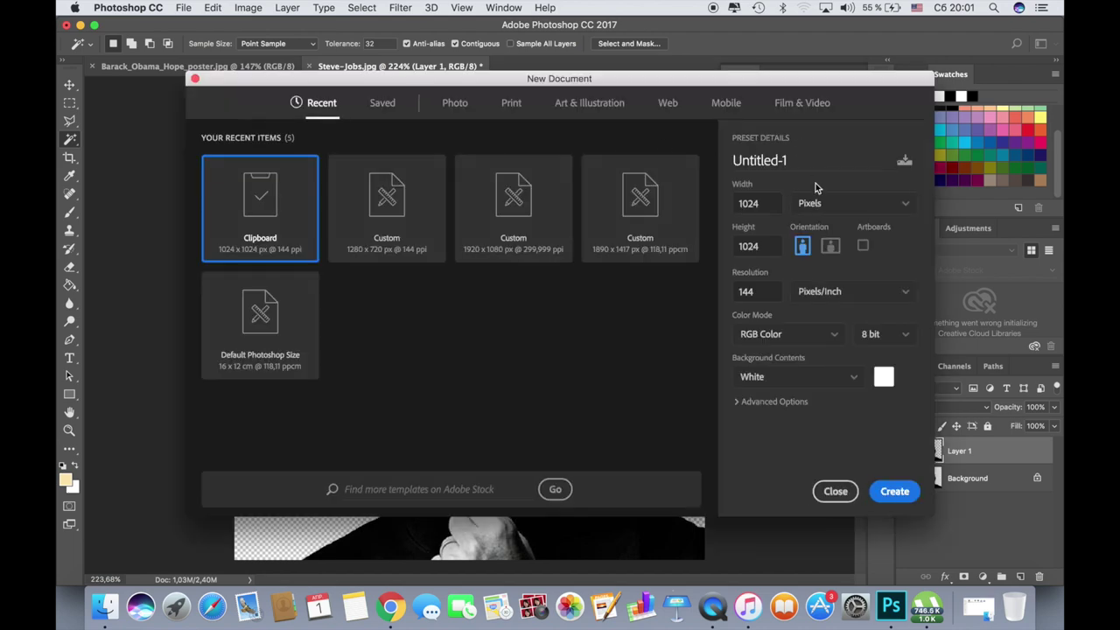
drag(781, 202, 725, 205)
text(1000)
drag(757, 246, 710, 246)
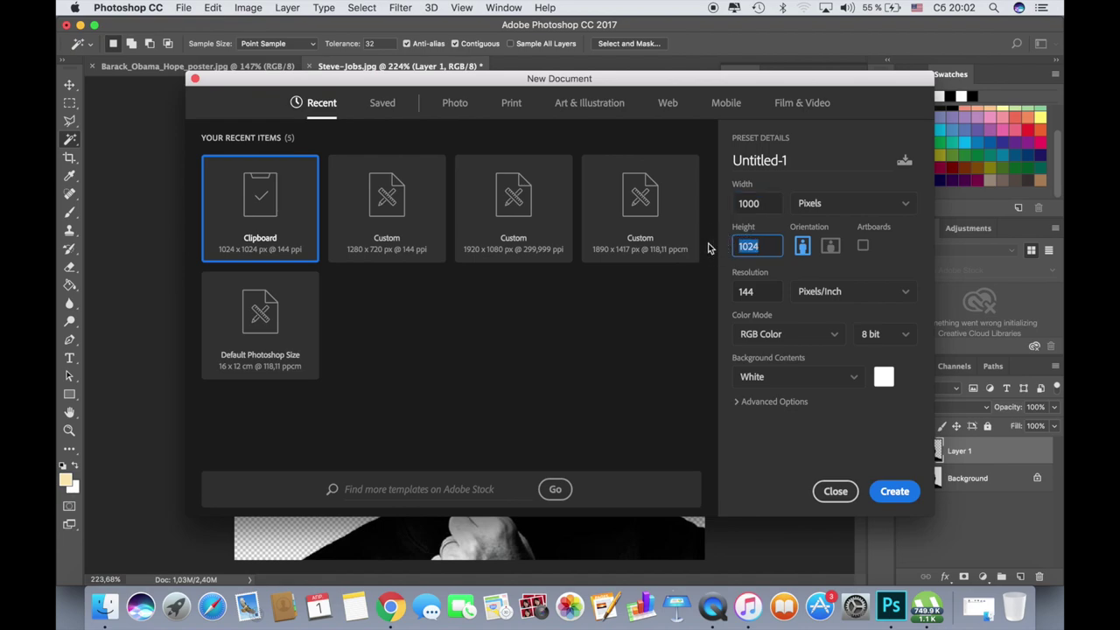
text(1)
click(894, 491)
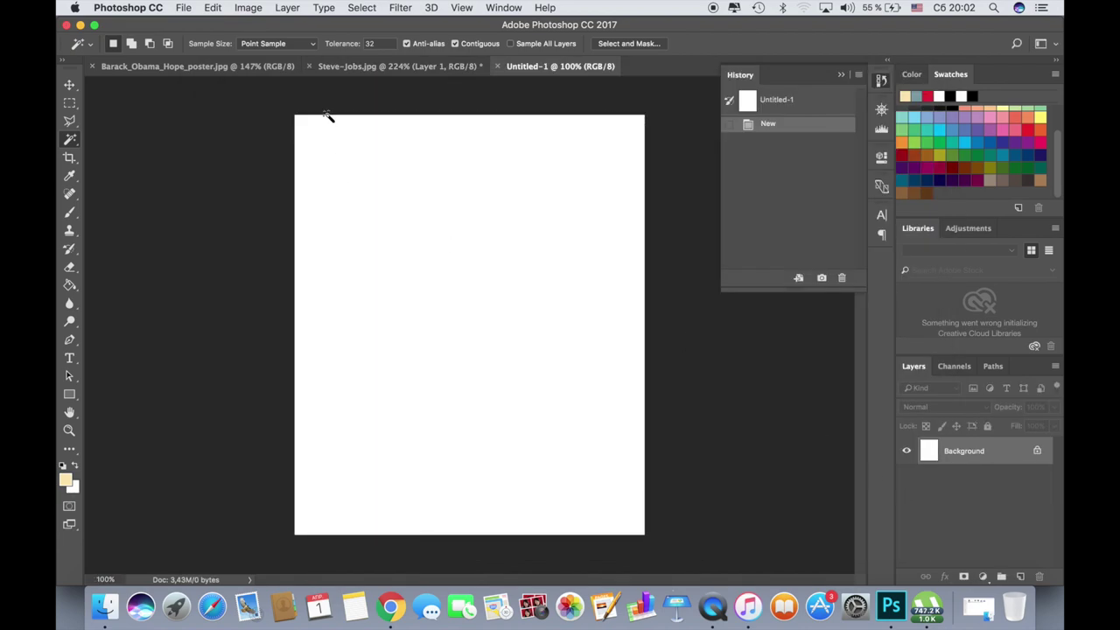
- Detach Steve-Jobs.jpg into its own window and copy the cut-out portrait layer into the new blank document
click(380, 68)
key(v)
drag(380, 66, 271, 290)
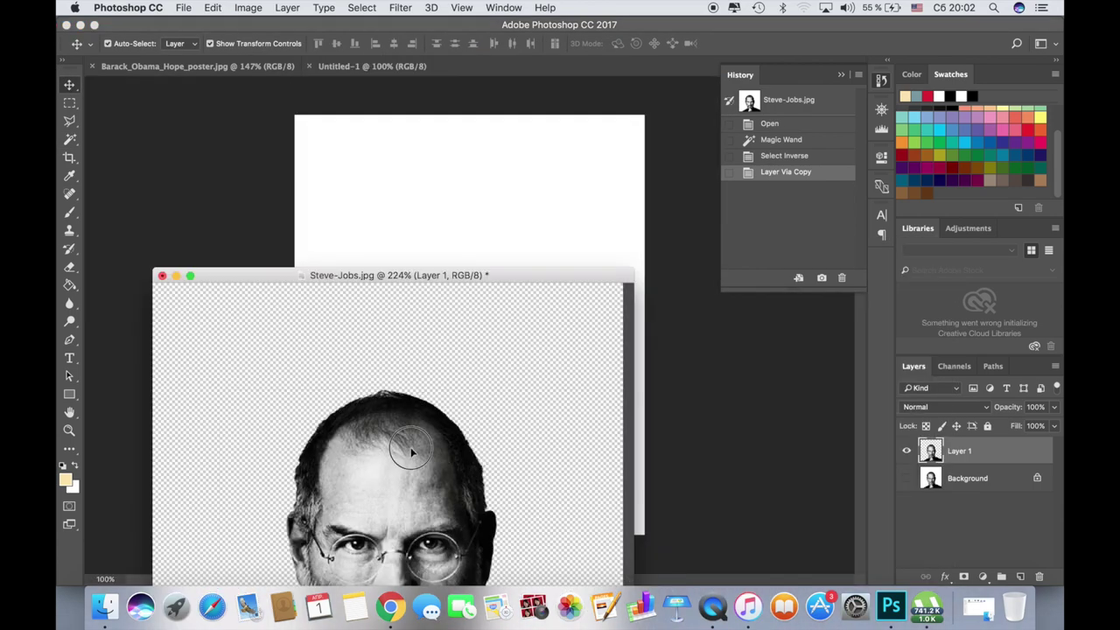
drag(400, 444, 444, 247)
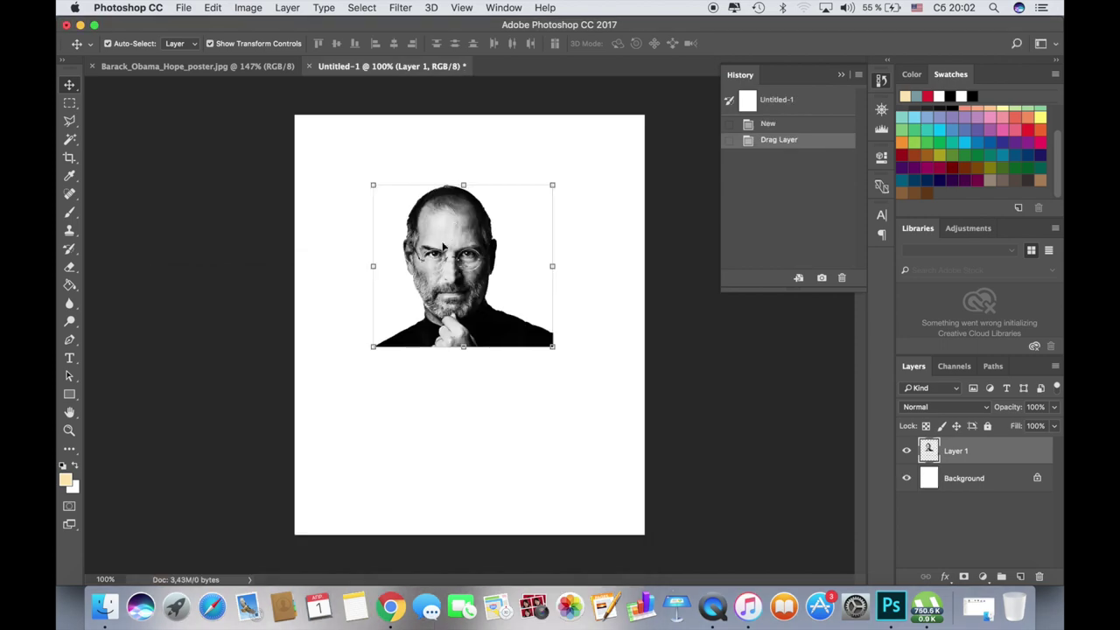
- Enlarge the portrait to nearly the full width of the canvas and centre it on the page
drag(551, 346, 671, 469)
key(Return)
drag(552, 388, 492, 395)
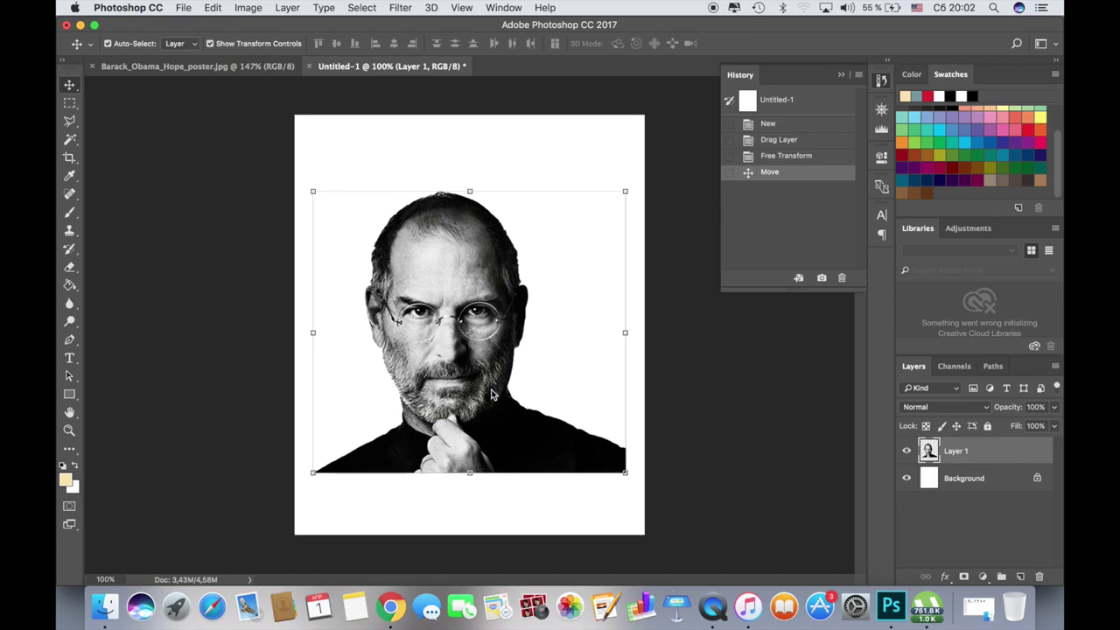
- Duplicate the portrait layer and hide the original Layer 1 beneath it
key(super+j)
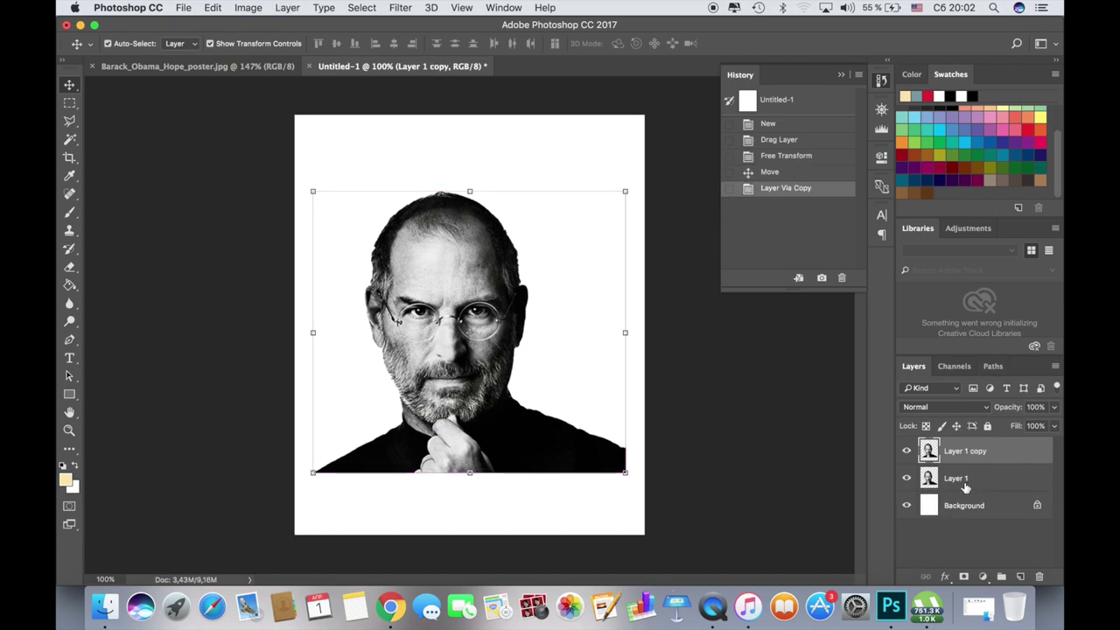
click(965, 484)
click(954, 454)
click(907, 479)
- Apply the artistic Cutout filter to the portrait copy with Number of Levels 6, Edge Simplicity 6 and Edge Fidelity 3
click(400, 8)
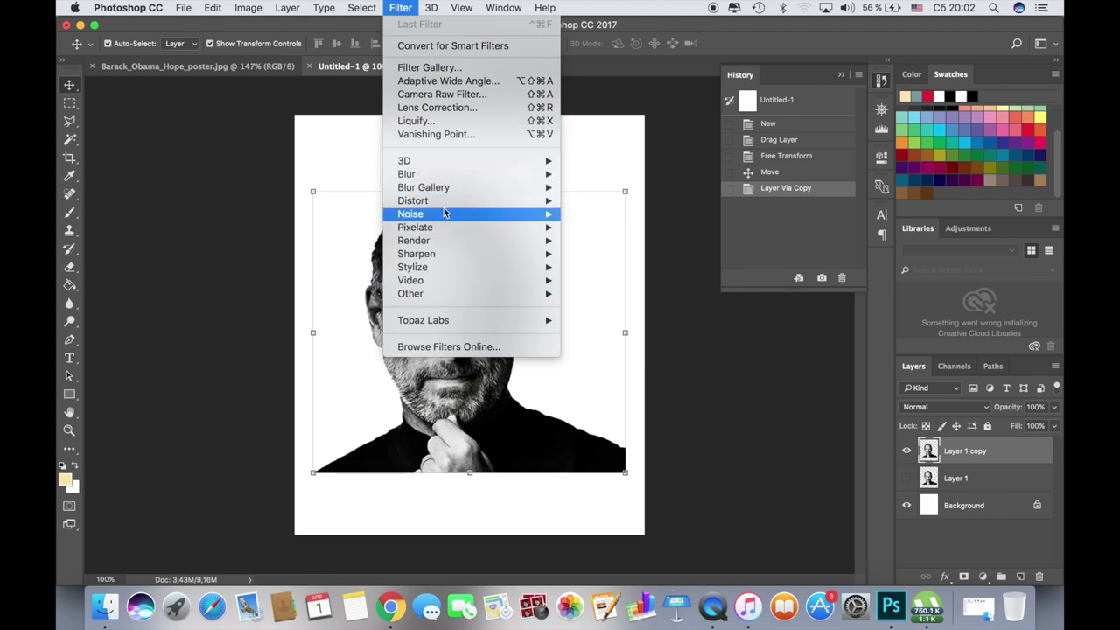
click(448, 68)
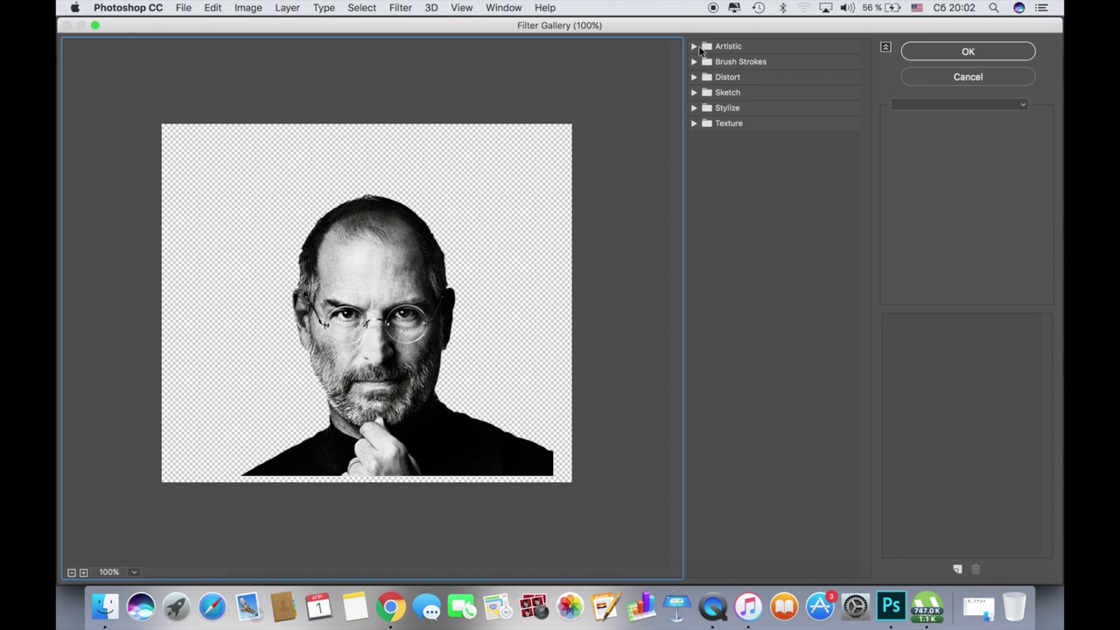
click(694, 47)
click(758, 88)
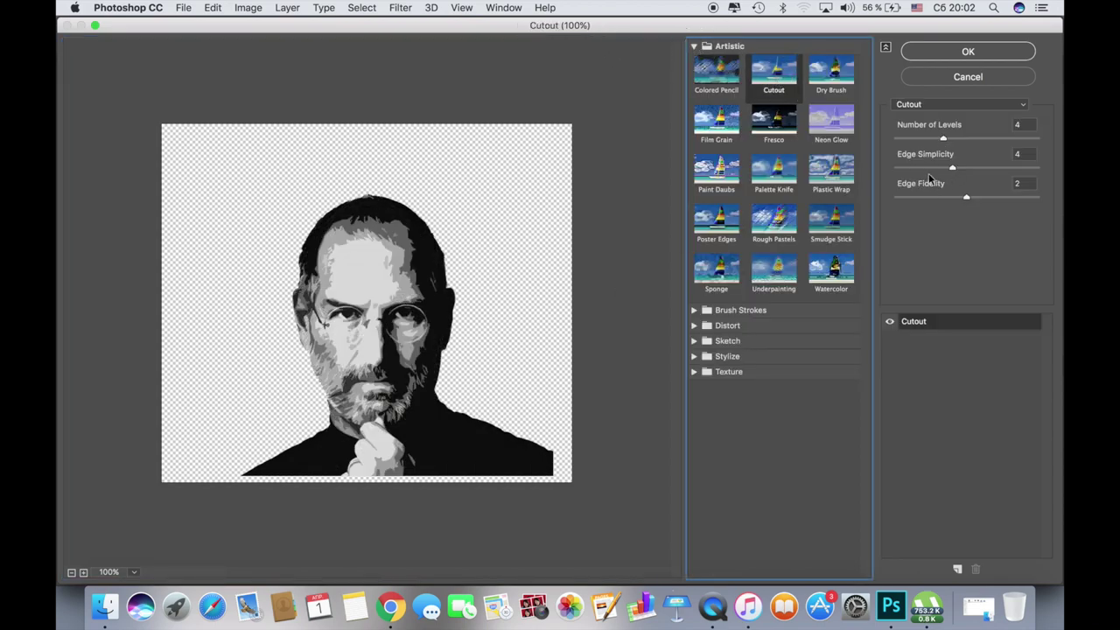
click(910, 203)
drag(910, 203, 1017, 200)
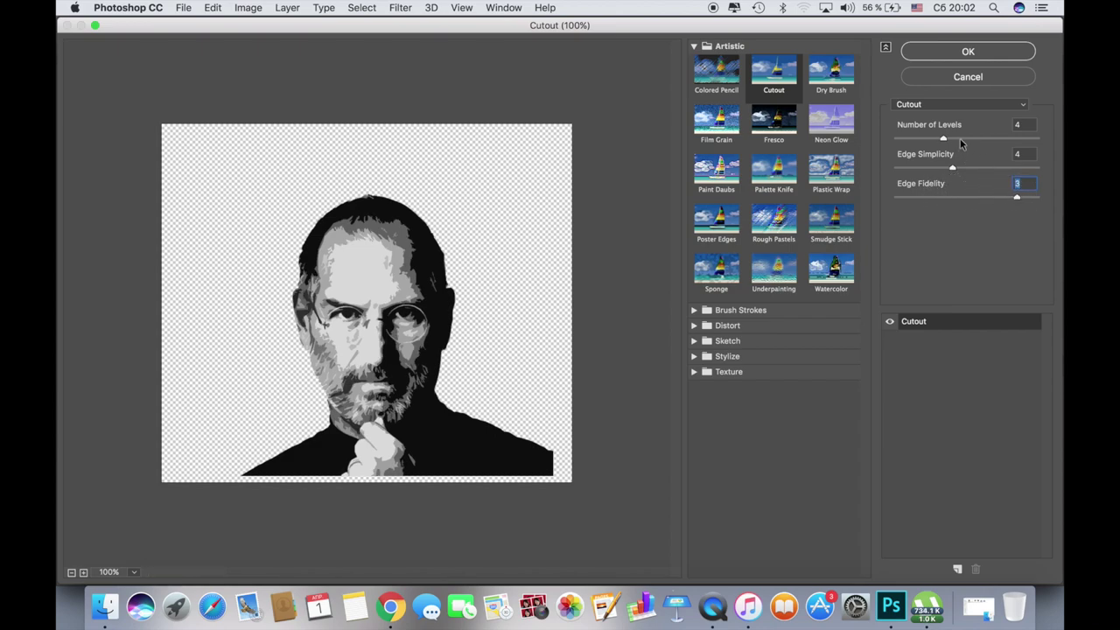
drag(960, 140, 980, 170)
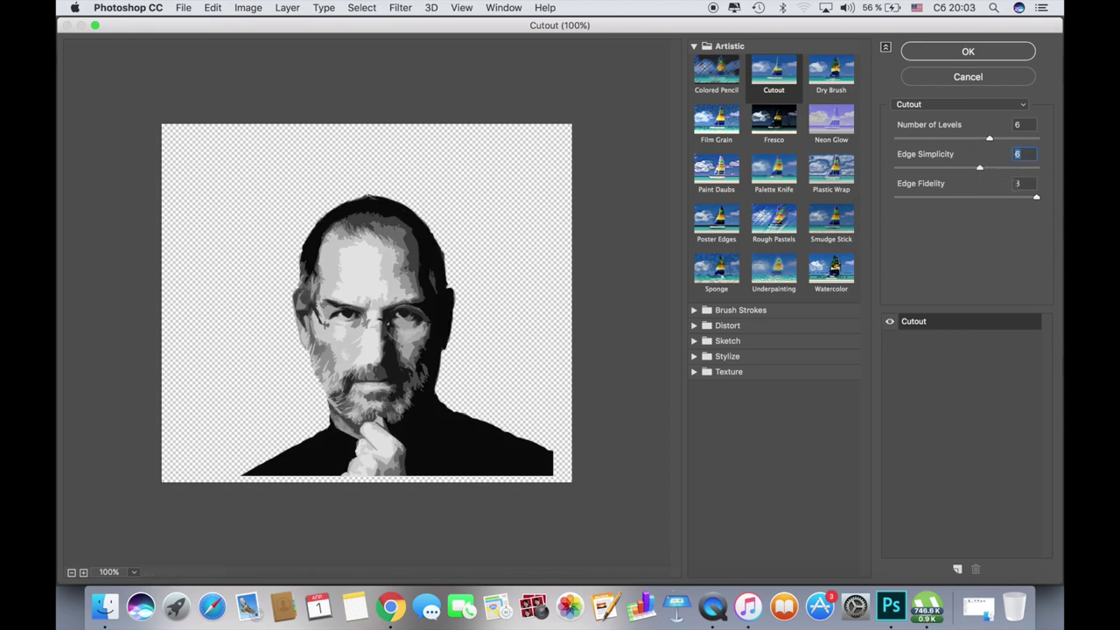
click(967, 51)
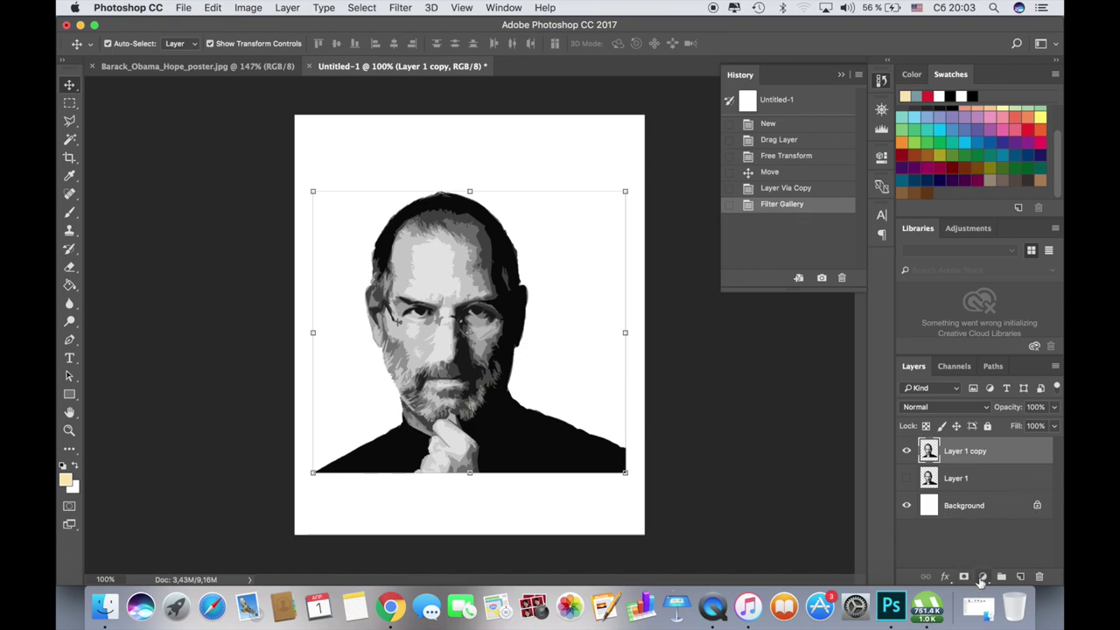
click(981, 577)
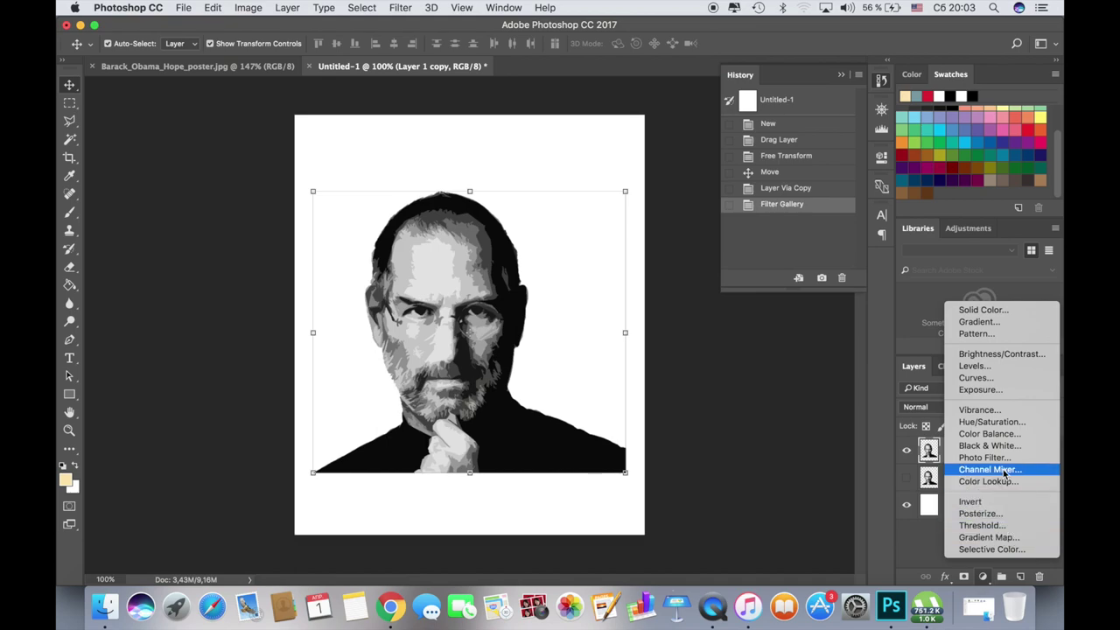
click(1004, 471)
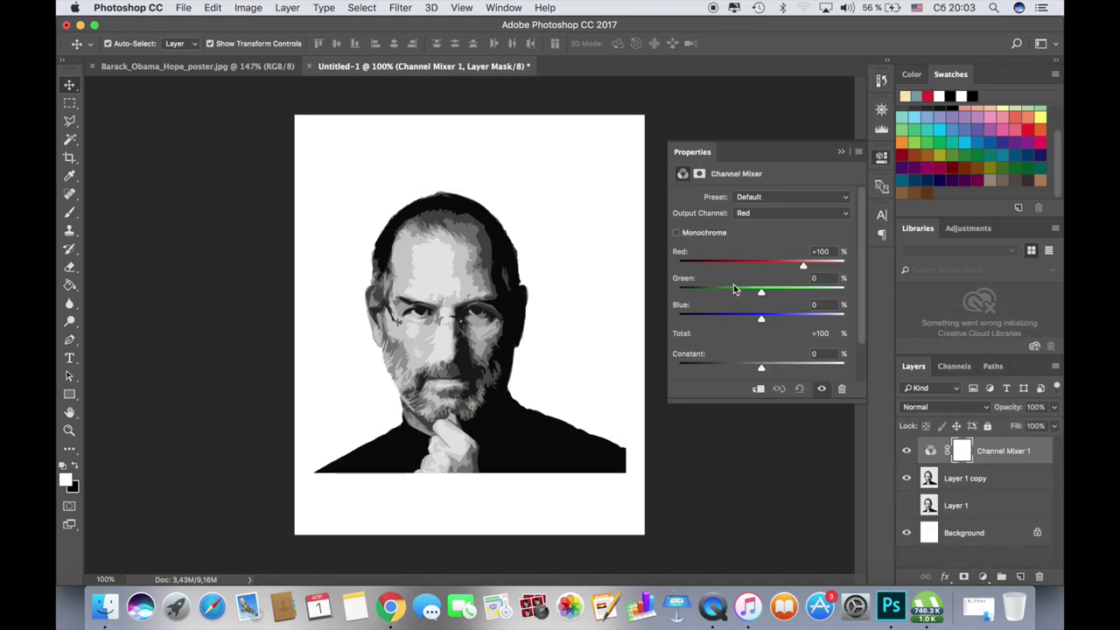
click(772, 217)
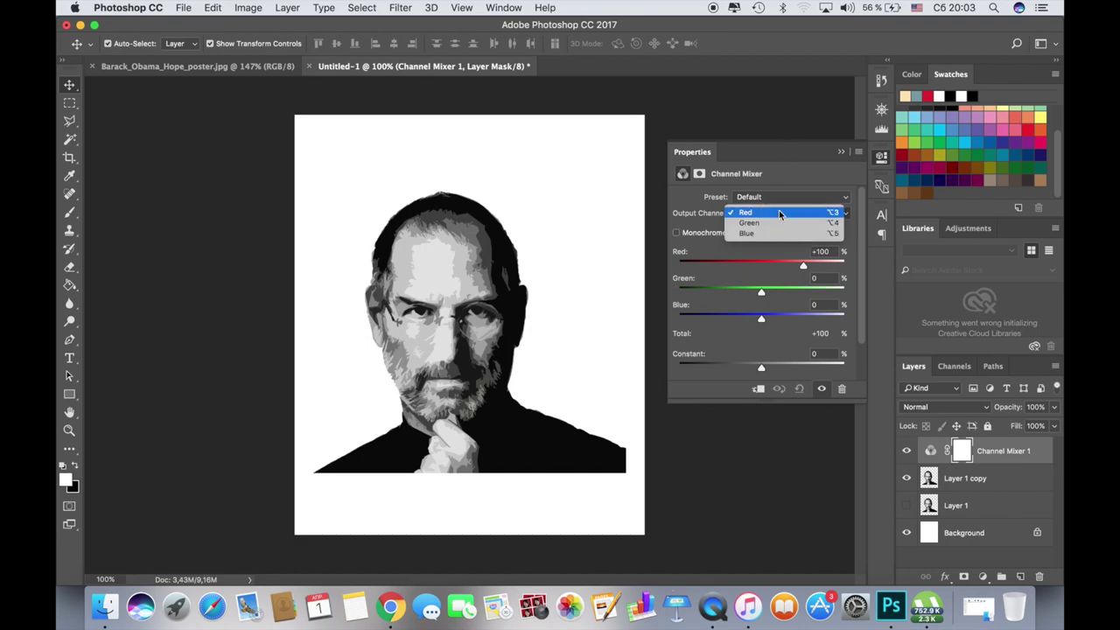
click(796, 178)
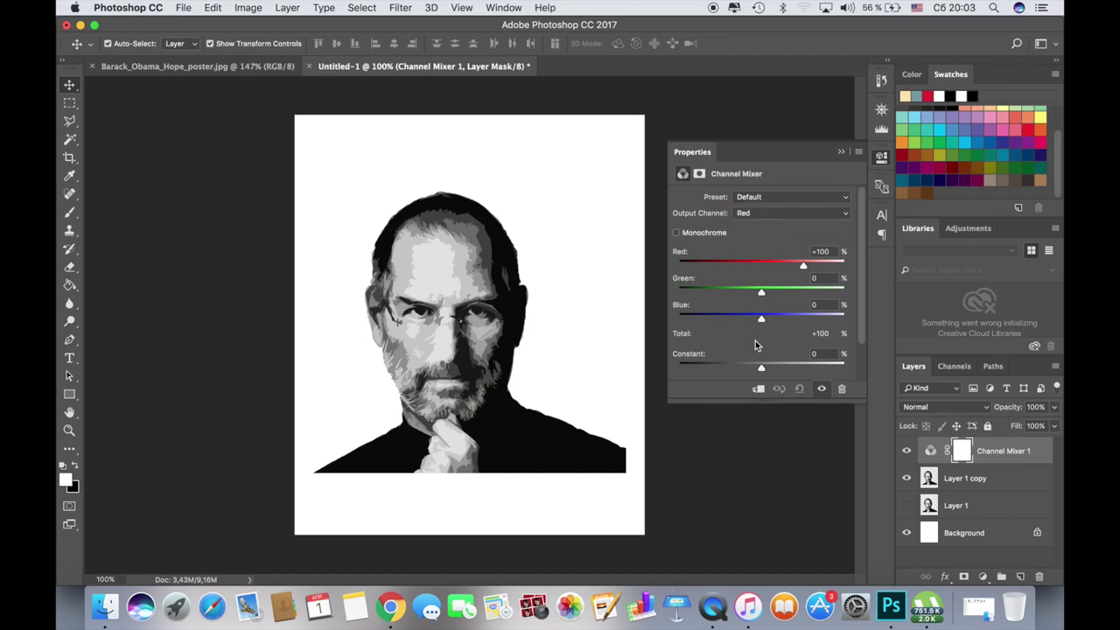
click(841, 152)
key(BackSpace)
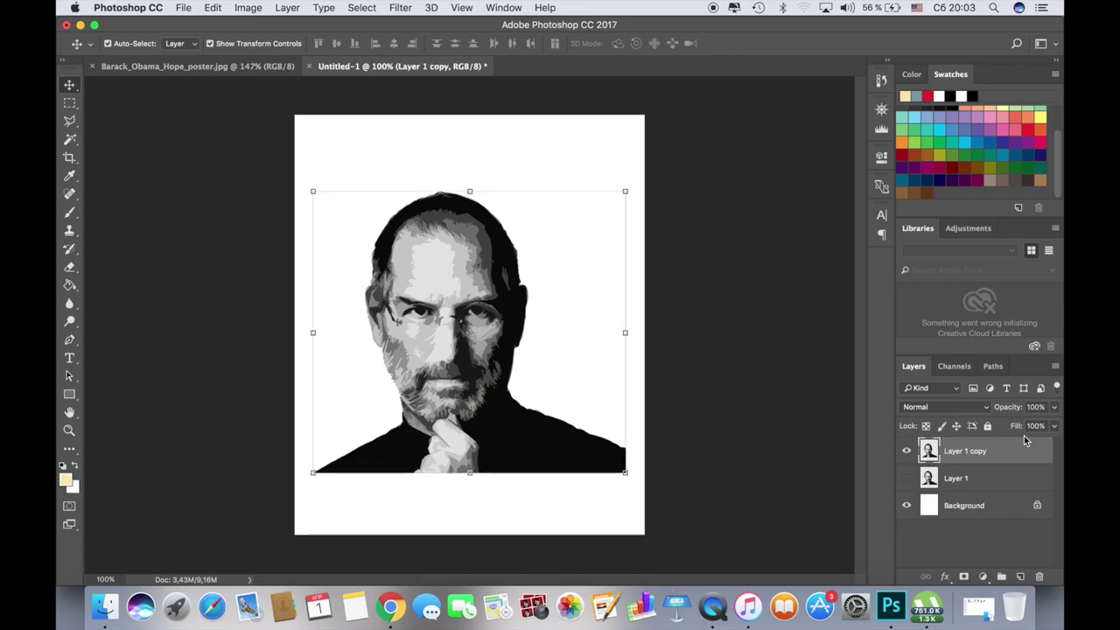
click(982, 575)
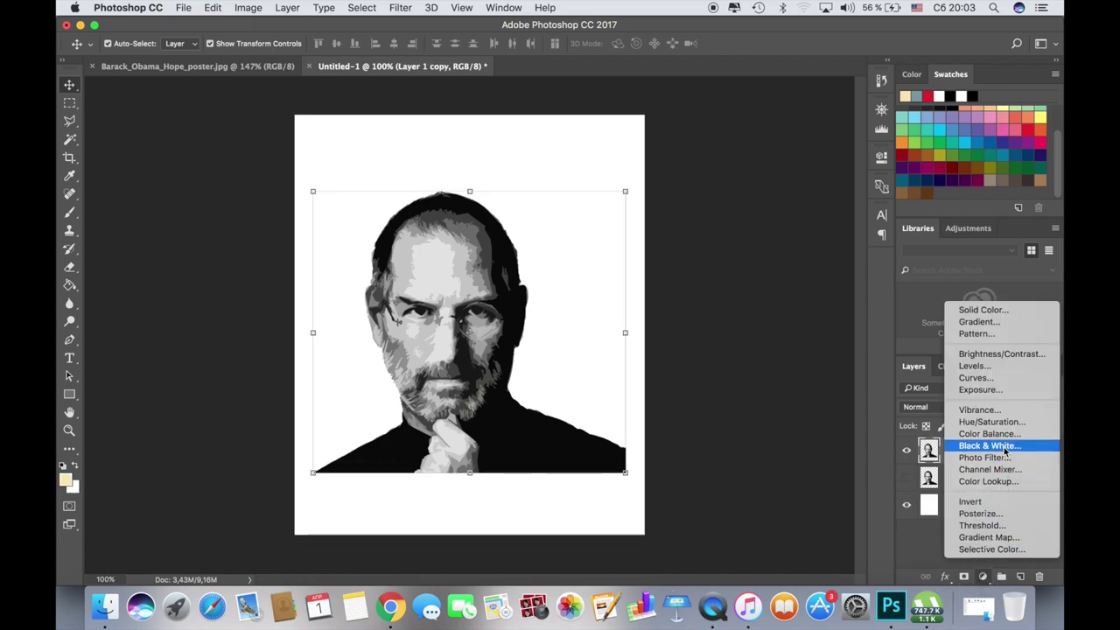
click(998, 445)
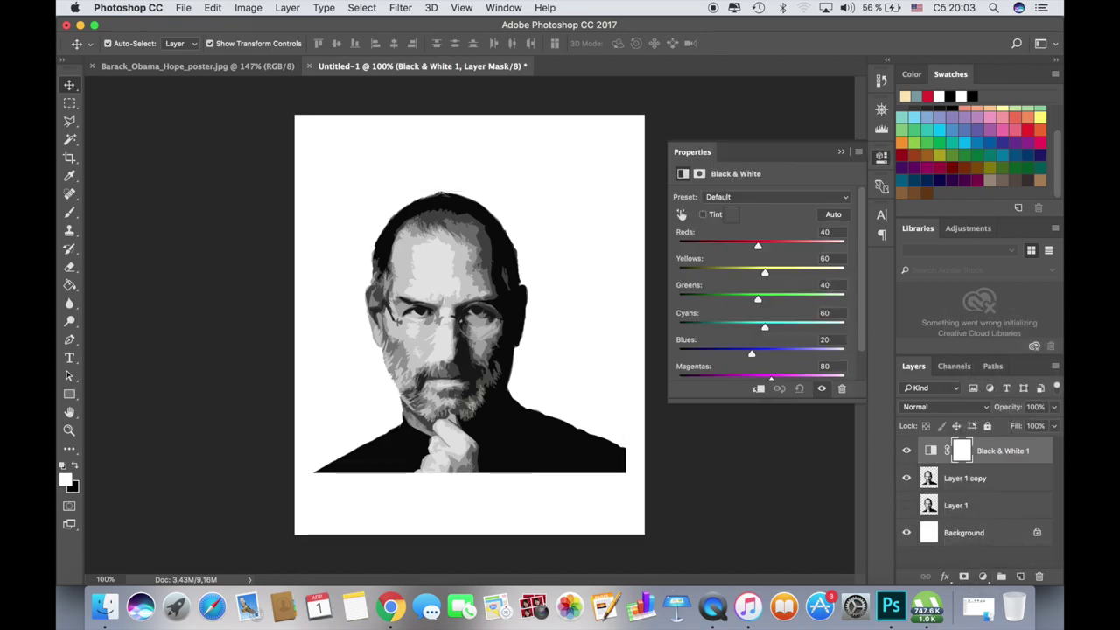
click(841, 152)
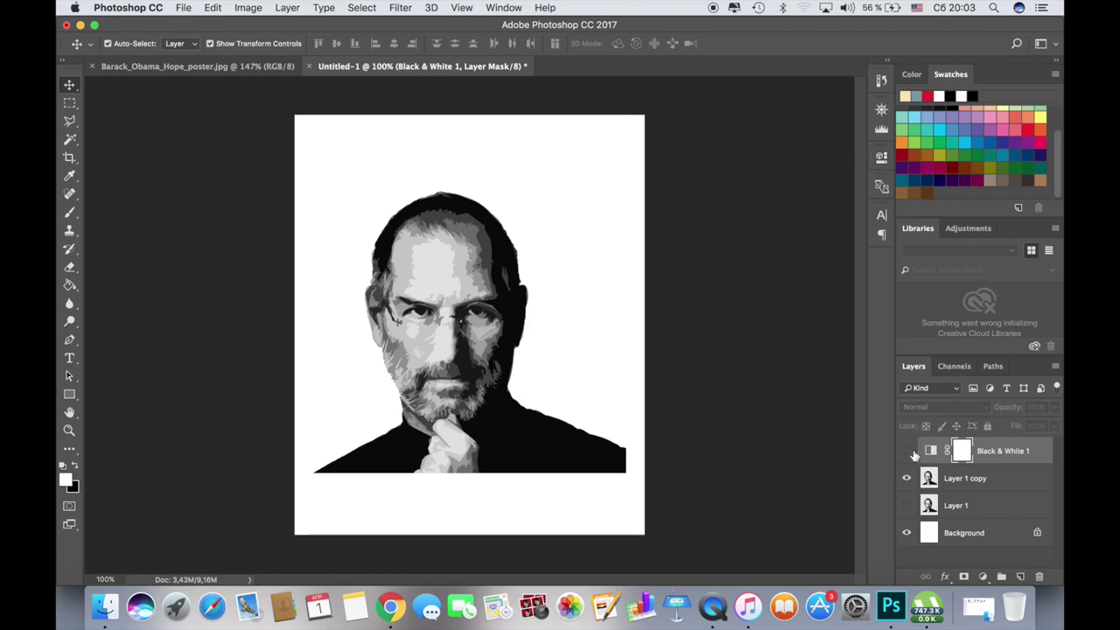
key(Delete)
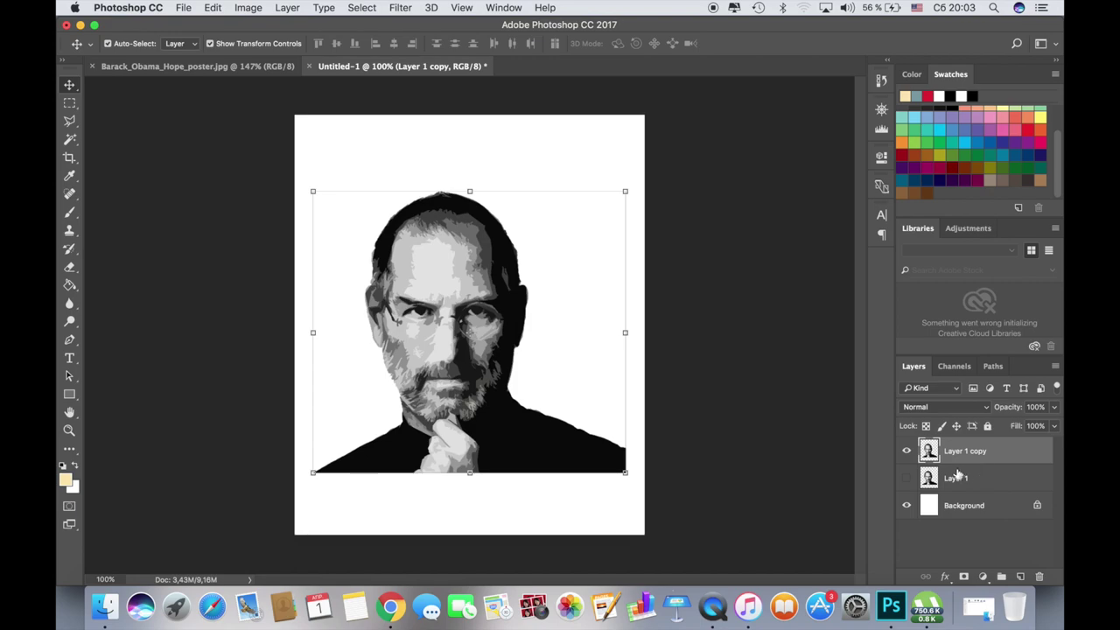
- Add a Gradient Map adjustment clipped to the portrait copy, keeping the Foreground to Background gradient
click(983, 577)
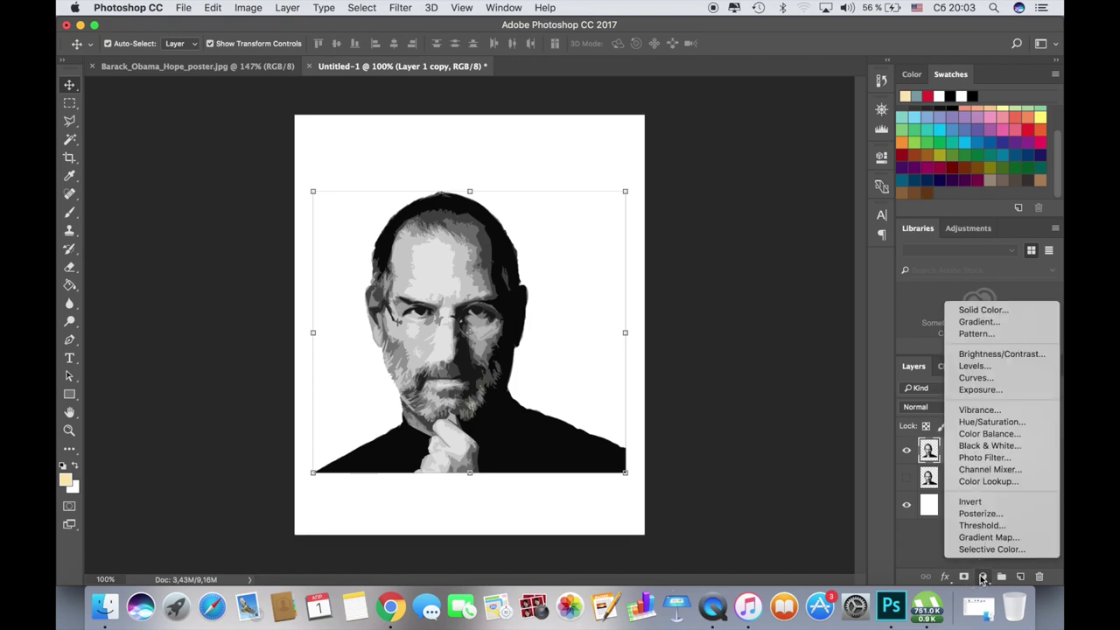
click(995, 540)
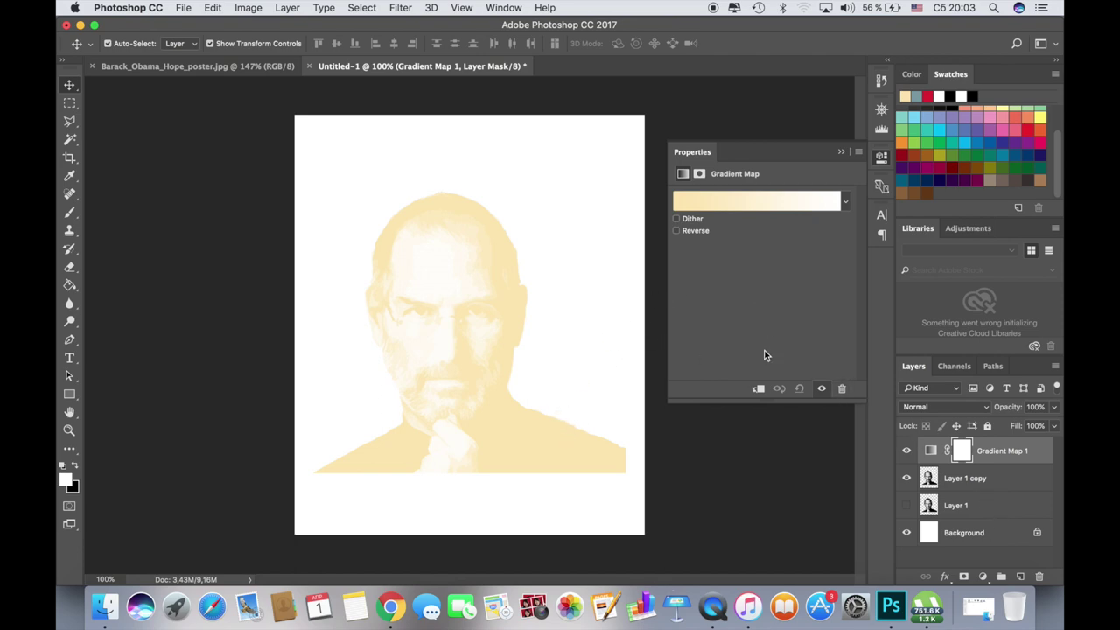
click(758, 388)
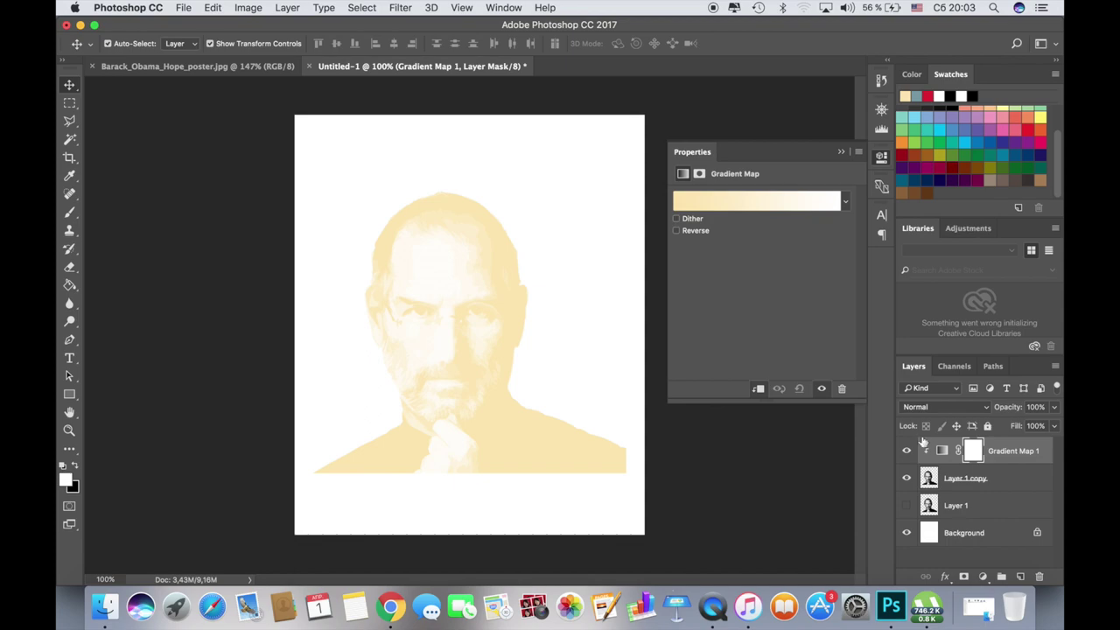
click(724, 210)
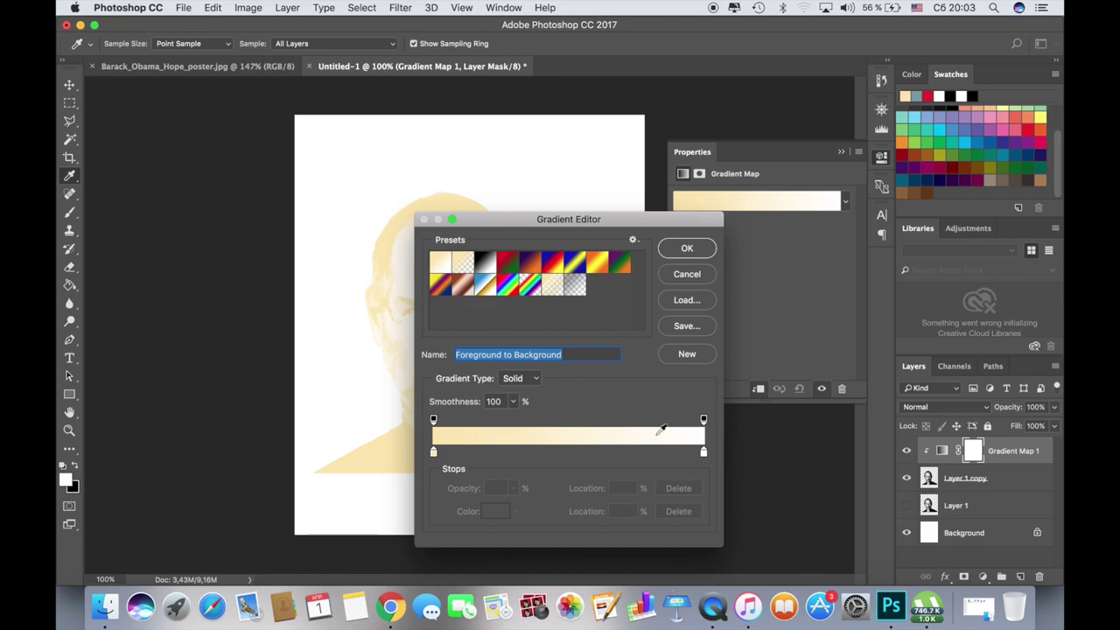
click(687, 248)
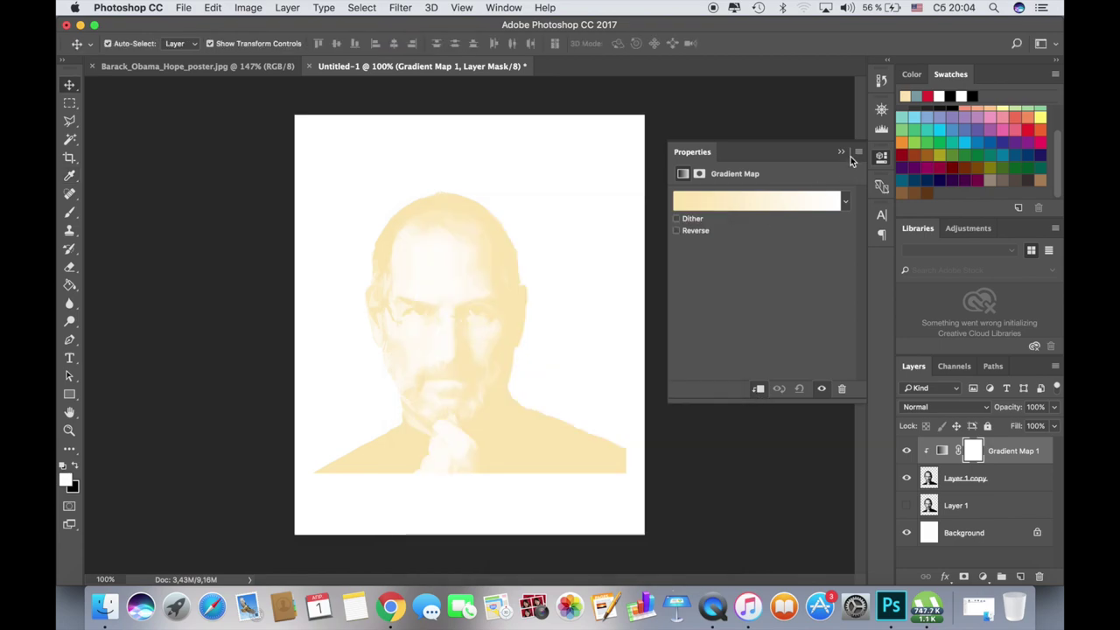
click(841, 152)
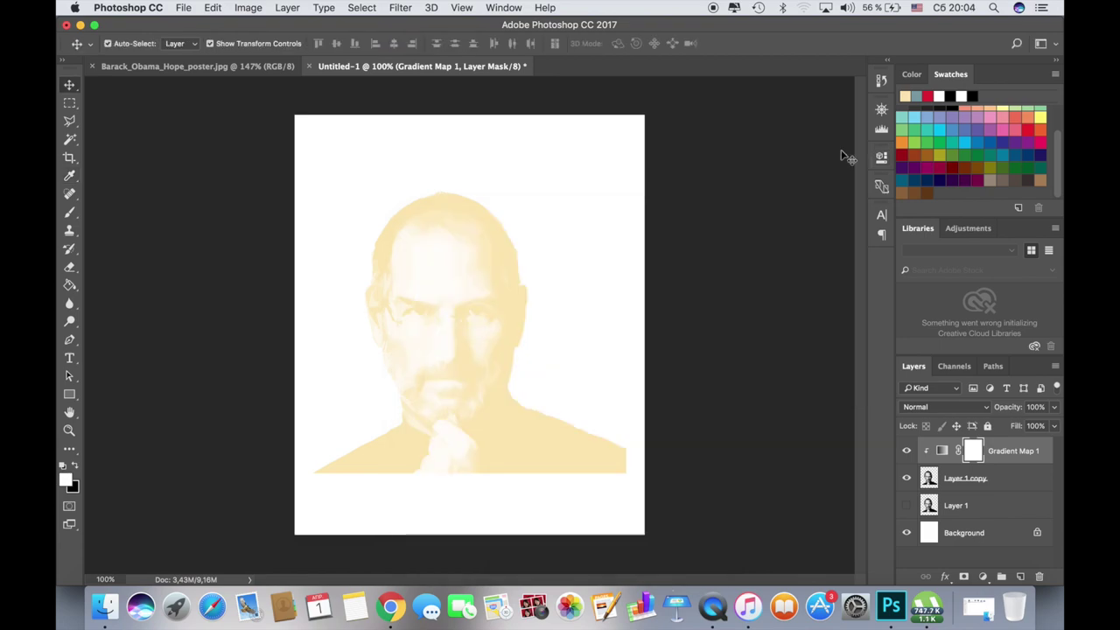
- Sample the dark blue, red, cream and grey-blue from the Barack_Obama_Hope_poster.jpg document with the Eyedropper so they are stored as recent swatches
click(228, 67)
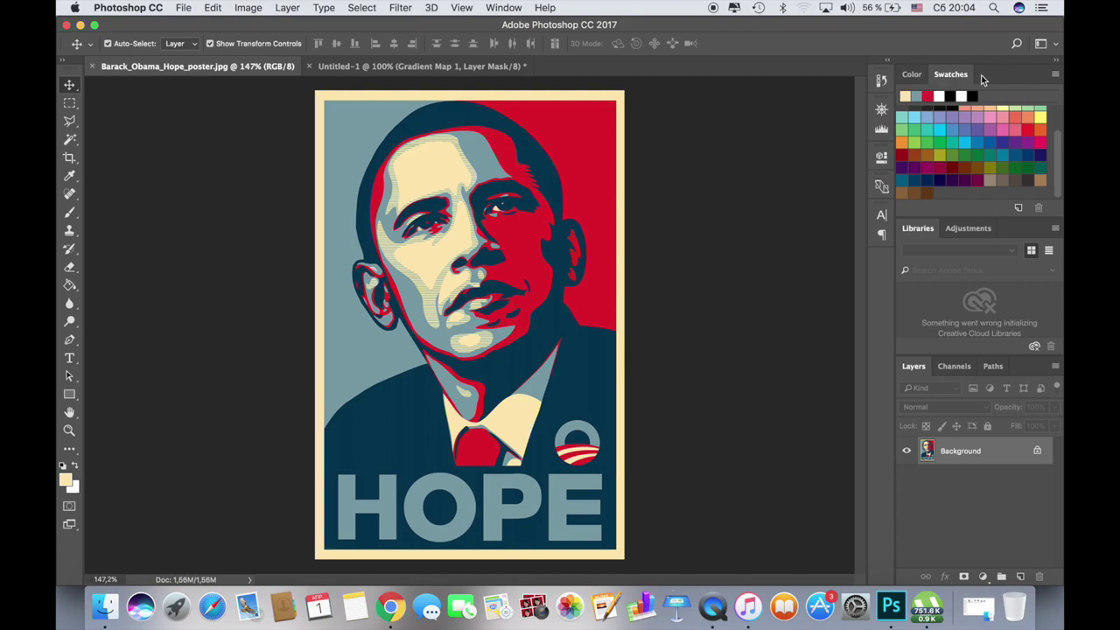
click(504, 8)
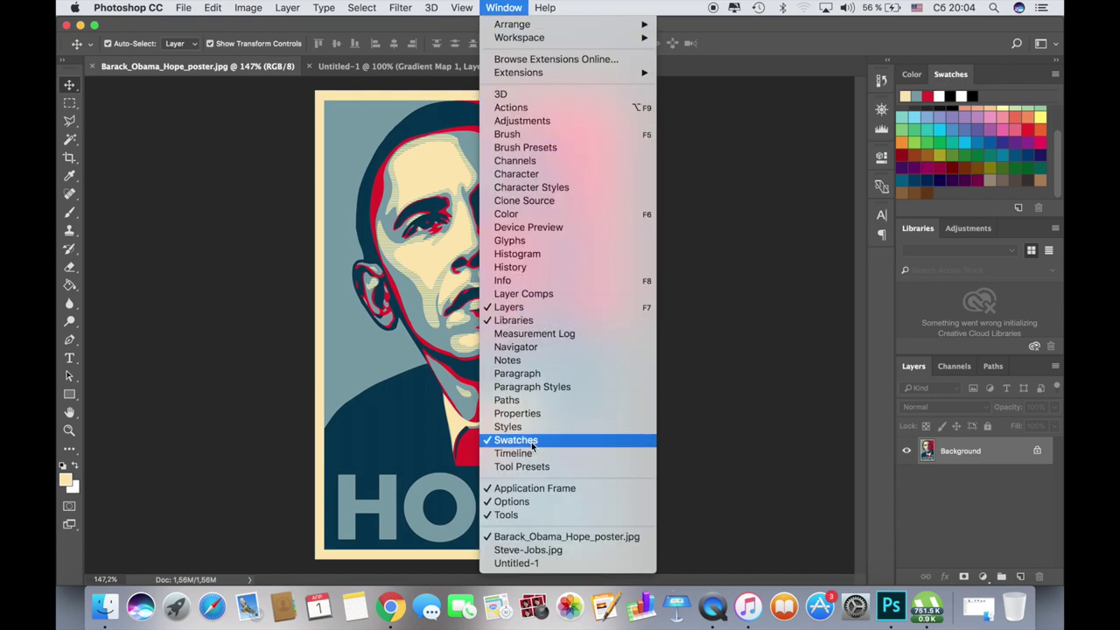
click(516, 8)
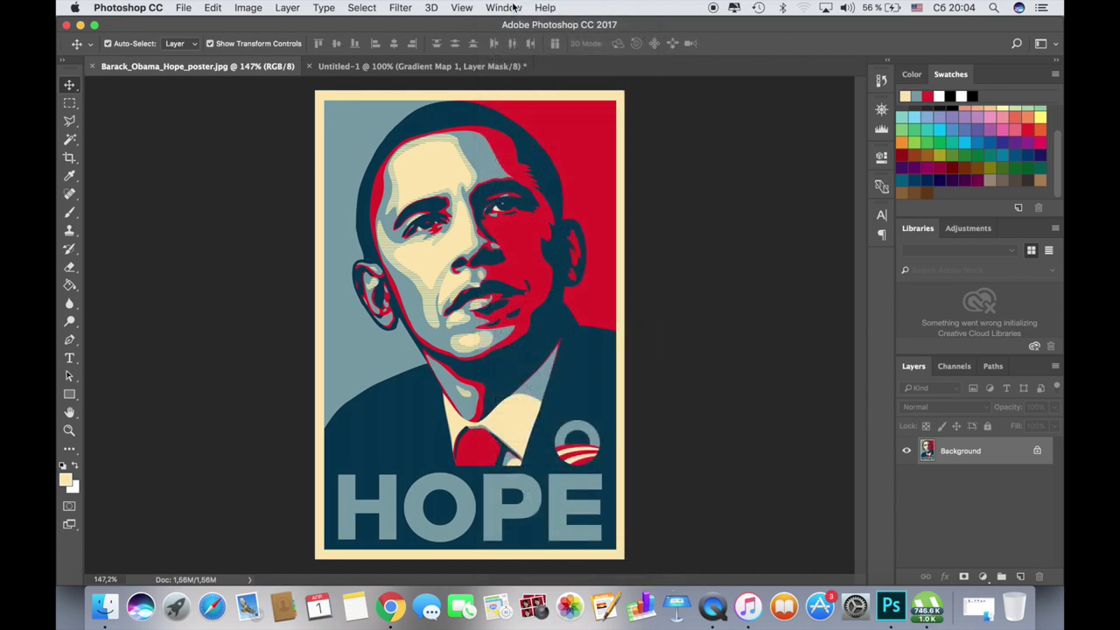
click(70, 175)
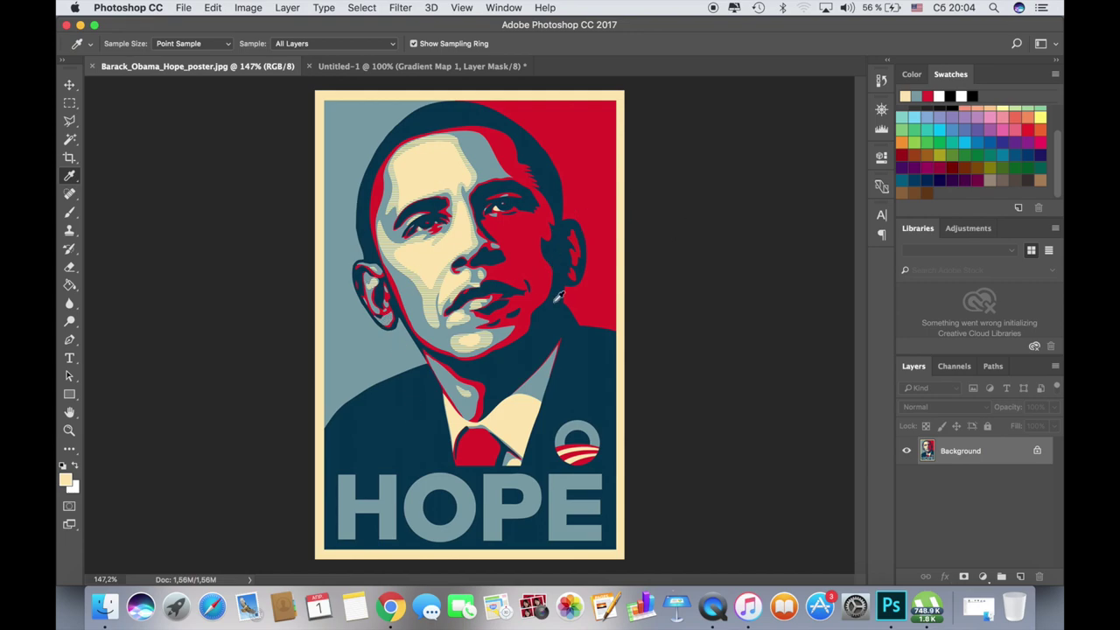
click(397, 391)
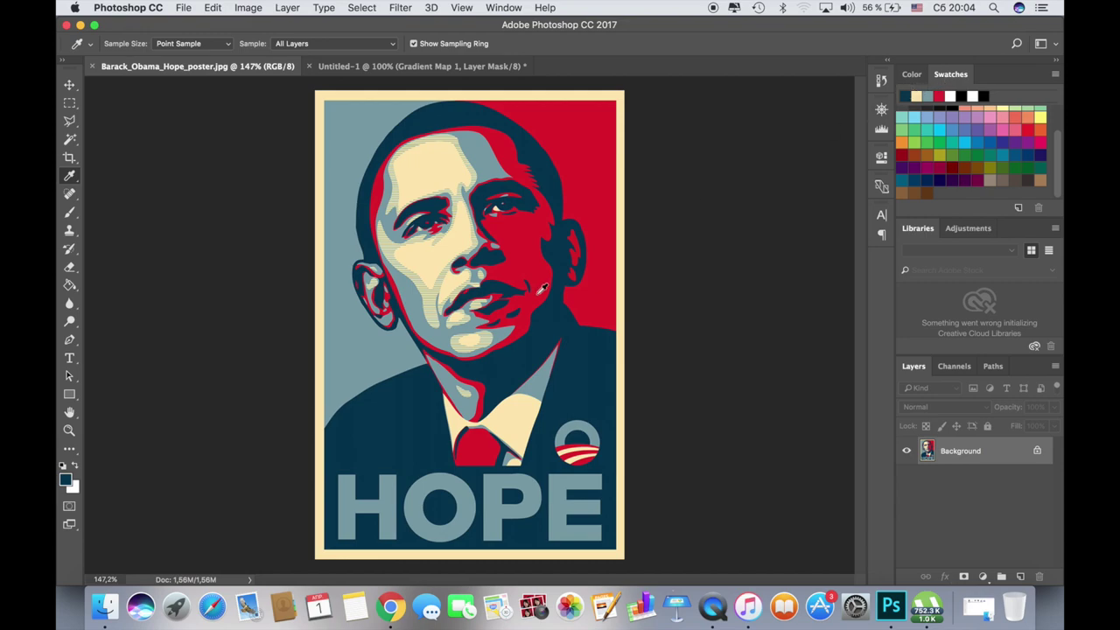
click(526, 238)
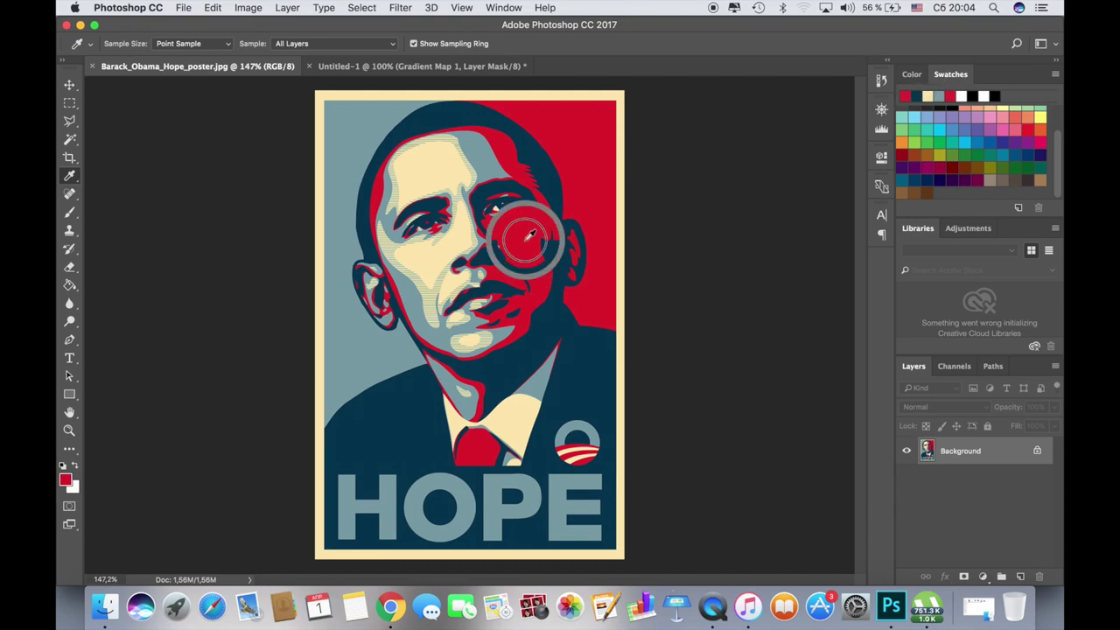
click(443, 245)
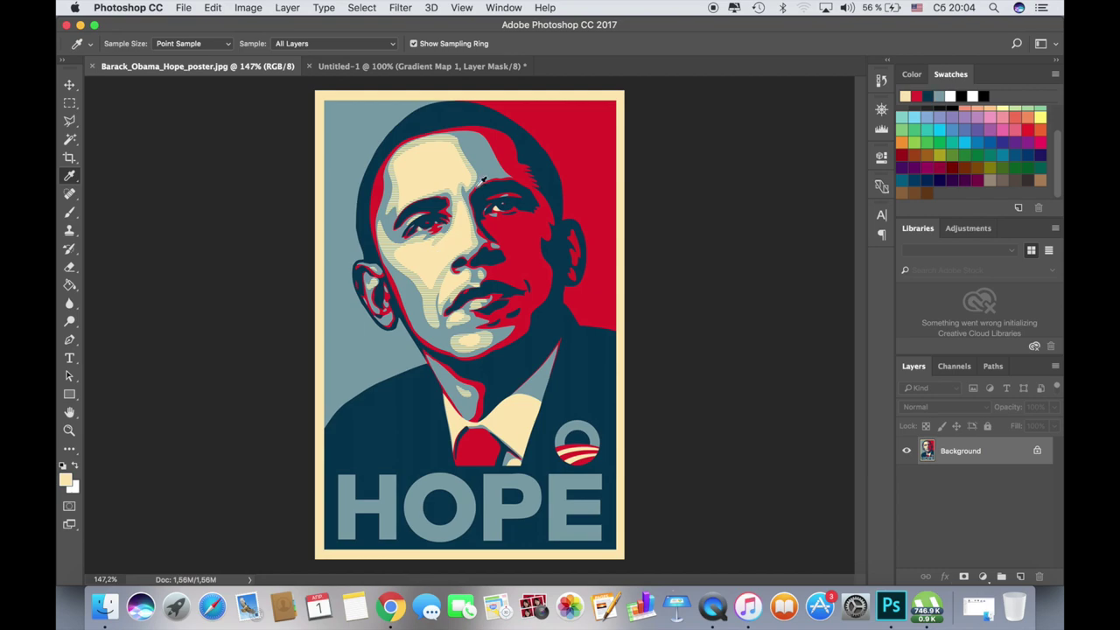
click(486, 153)
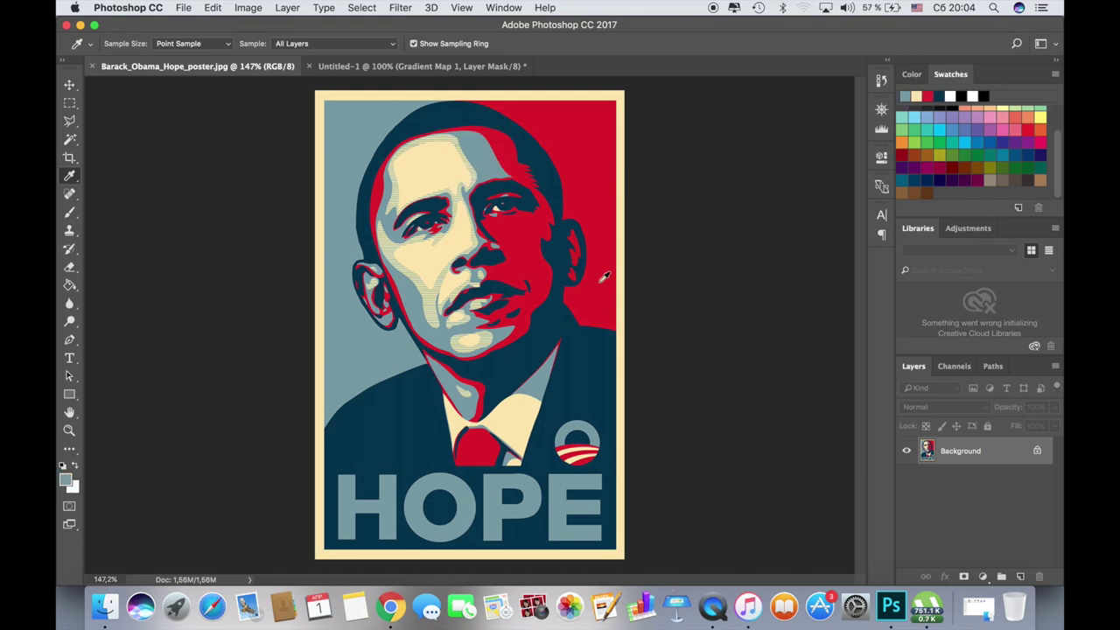
- In the Untitled-1 document, edit the gradient of Gradient Map 1 and set its 0% colour stop to the sampled dark blue
click(444, 62)
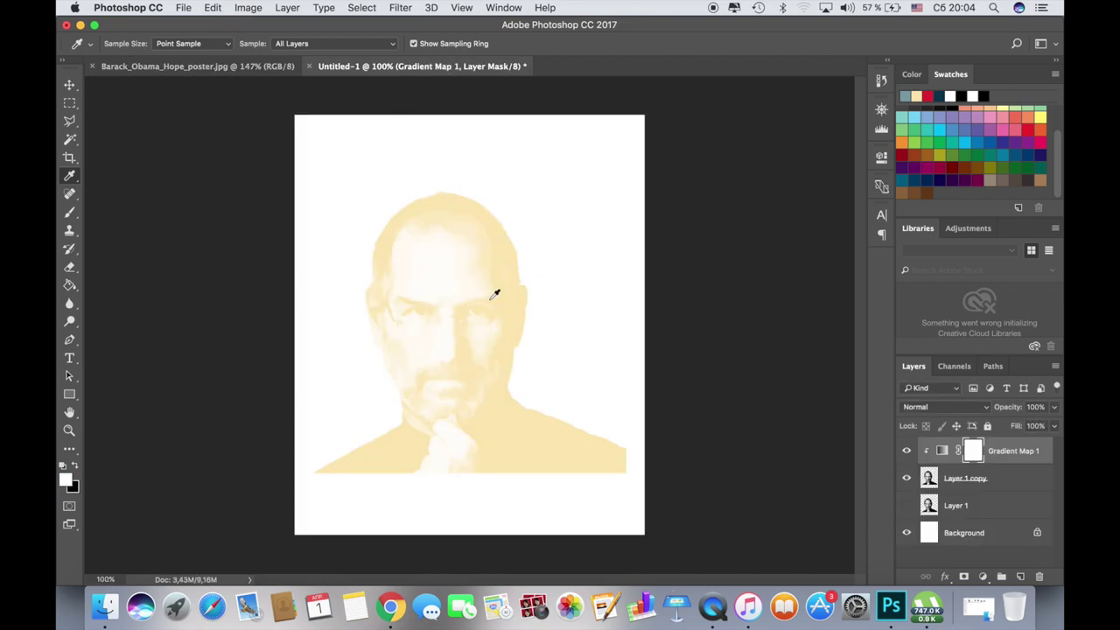
double_click(941, 451)
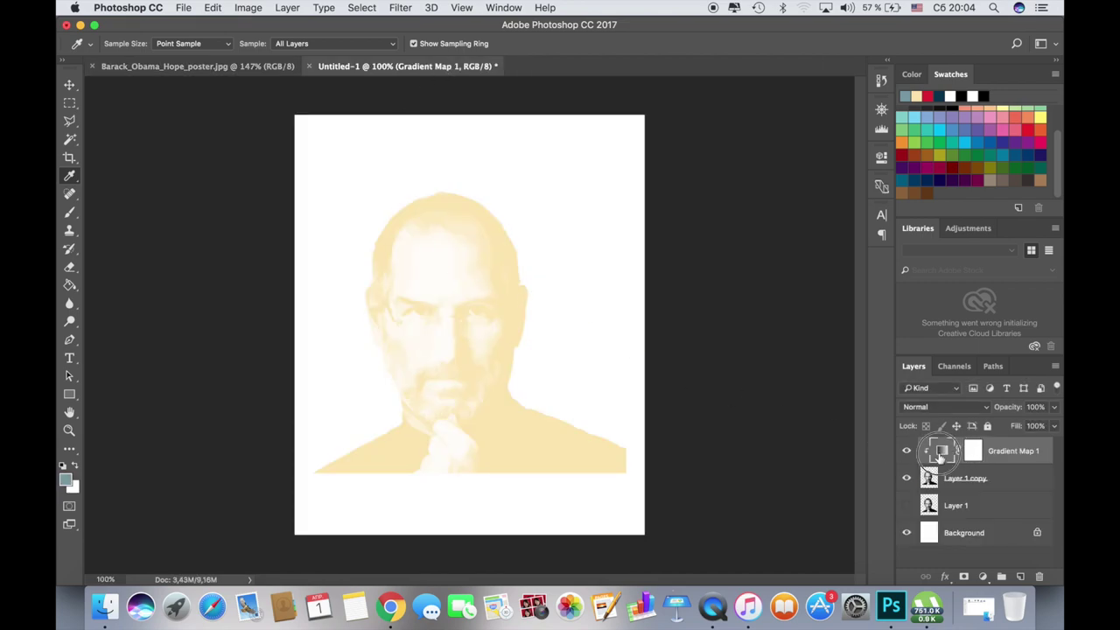
click(771, 203)
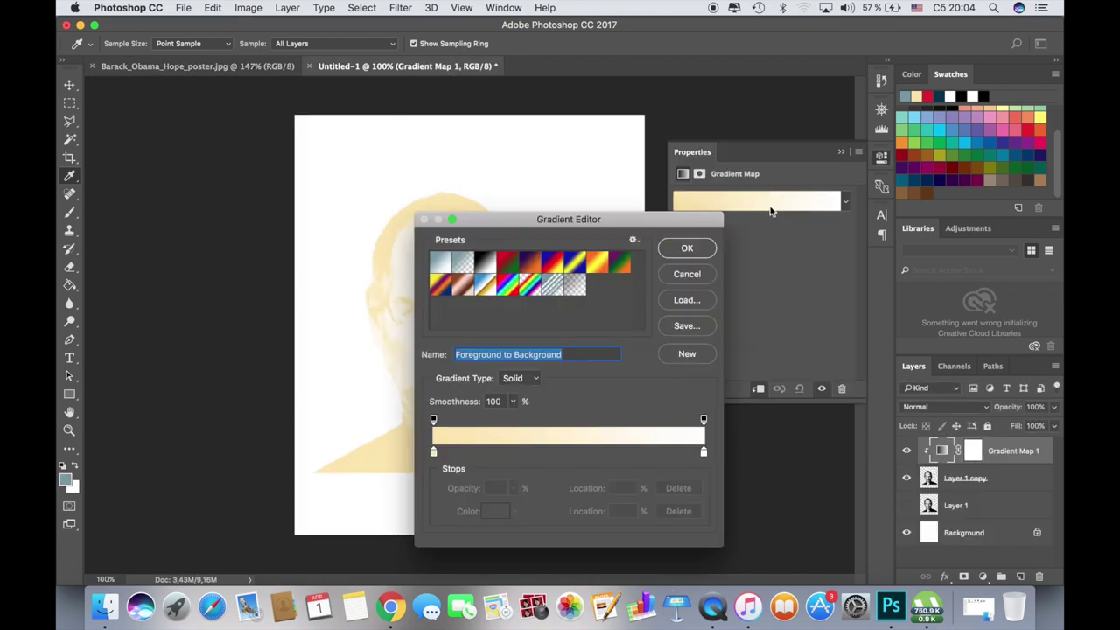
click(432, 454)
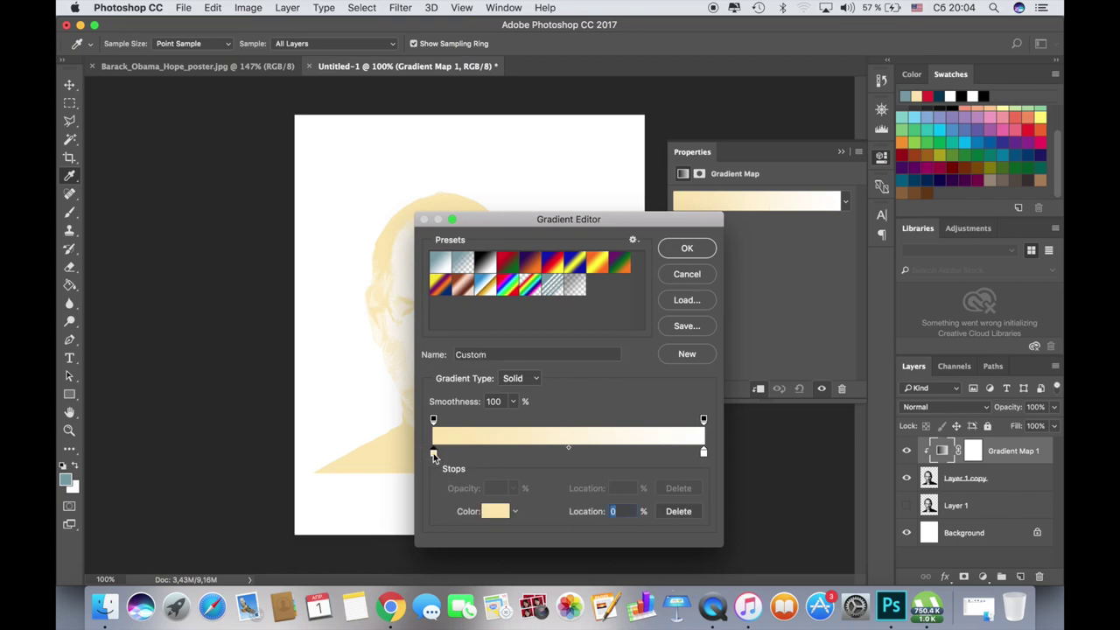
click(495, 512)
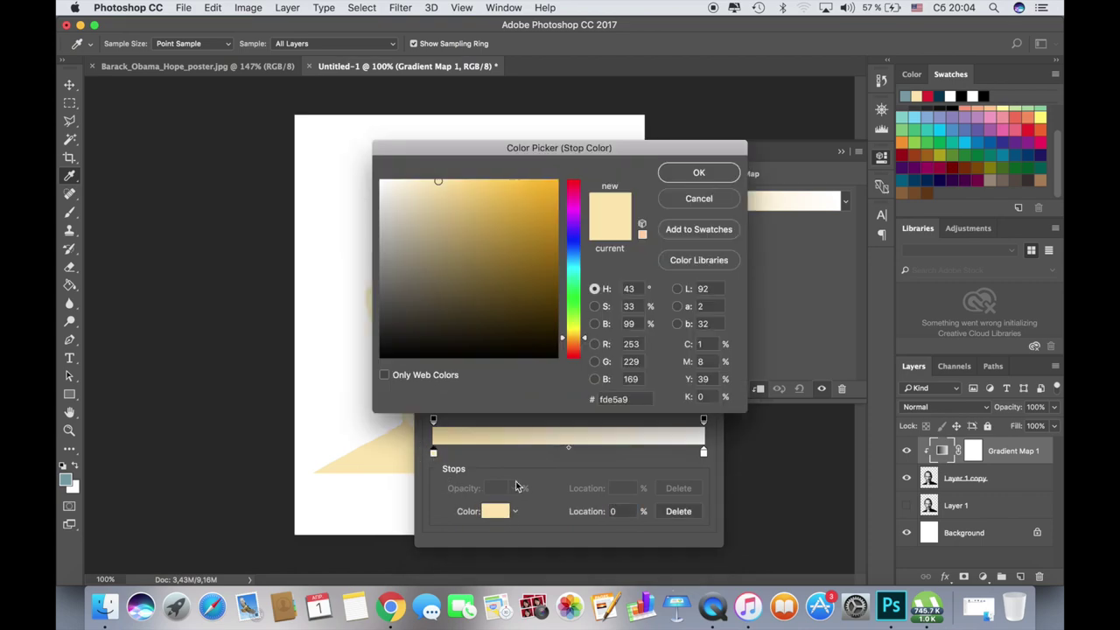
click(938, 97)
click(700, 173)
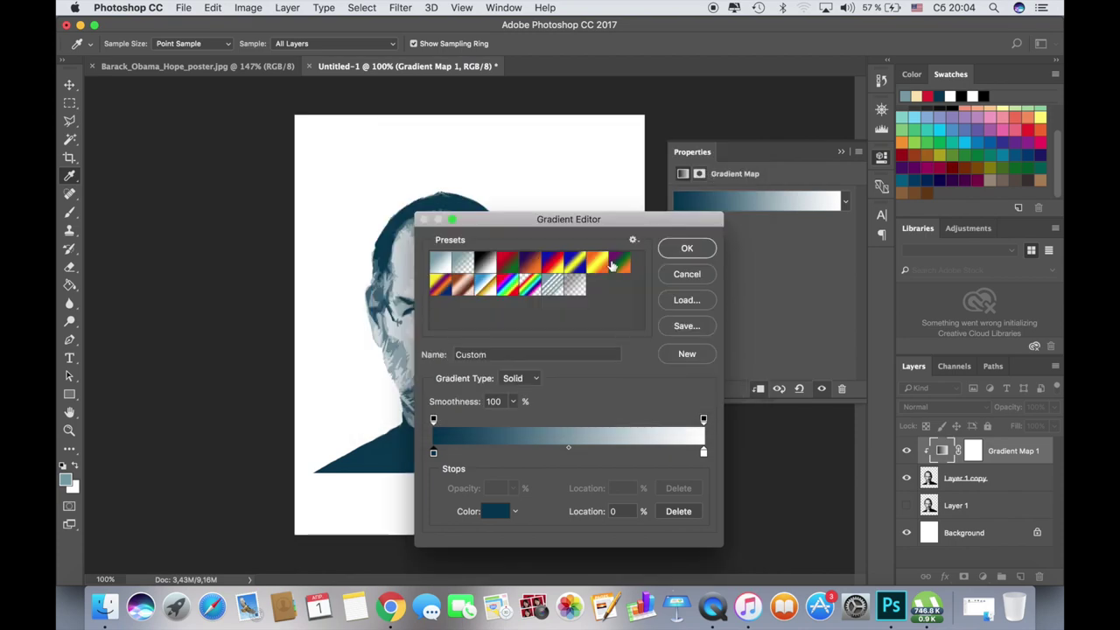
- Add a colour stop at 25% of the gradient and set it to the sampled red, #e01825
click(455, 437)
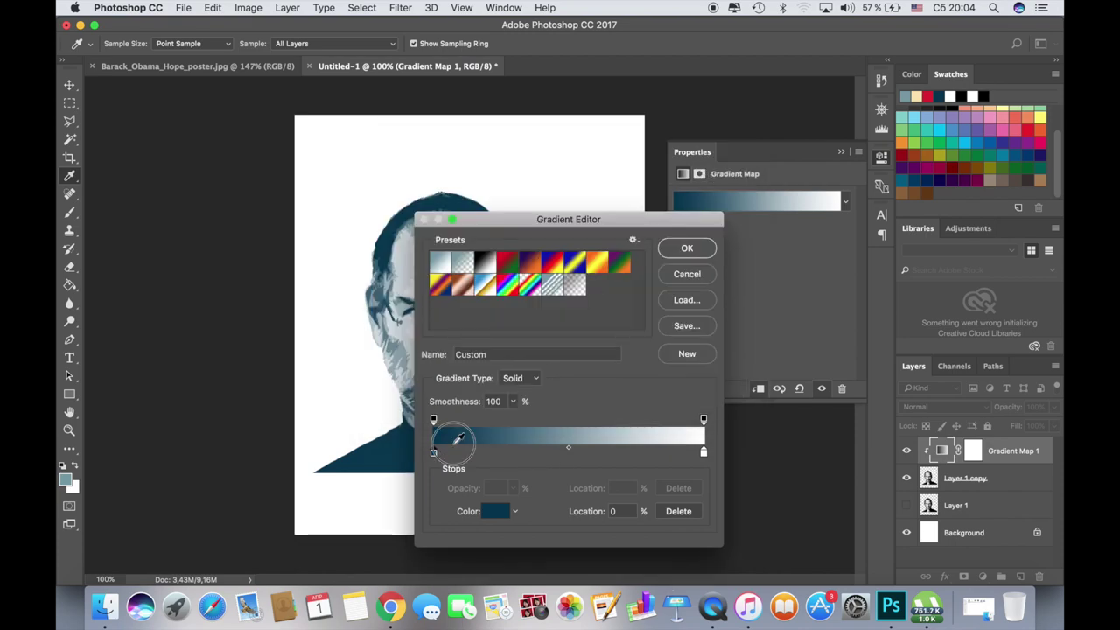
drag(455, 453, 500, 454)
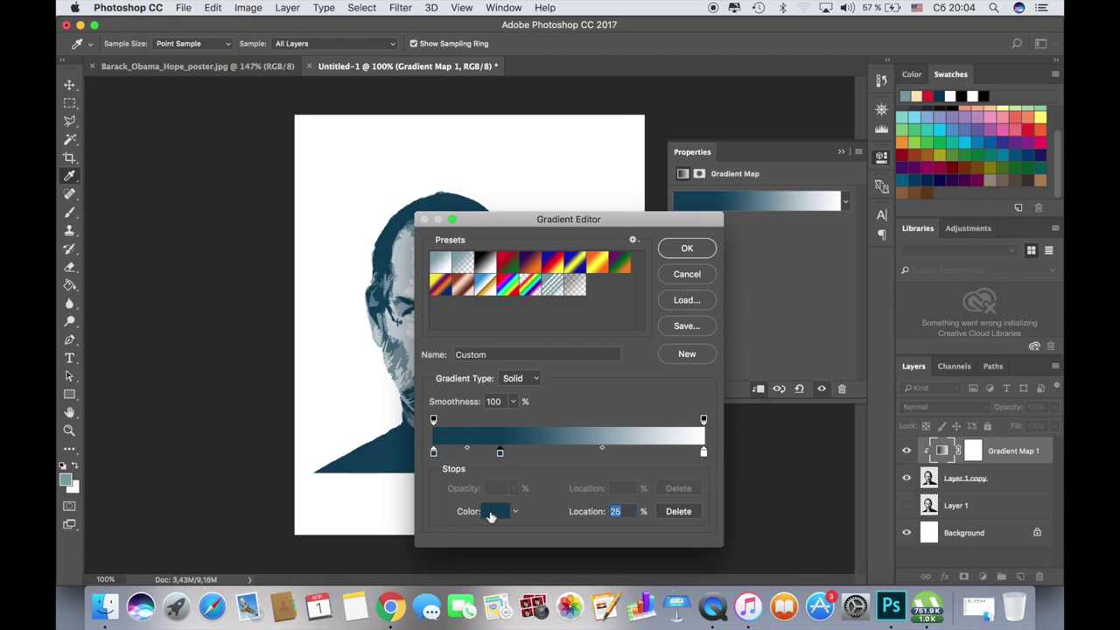
click(492, 514)
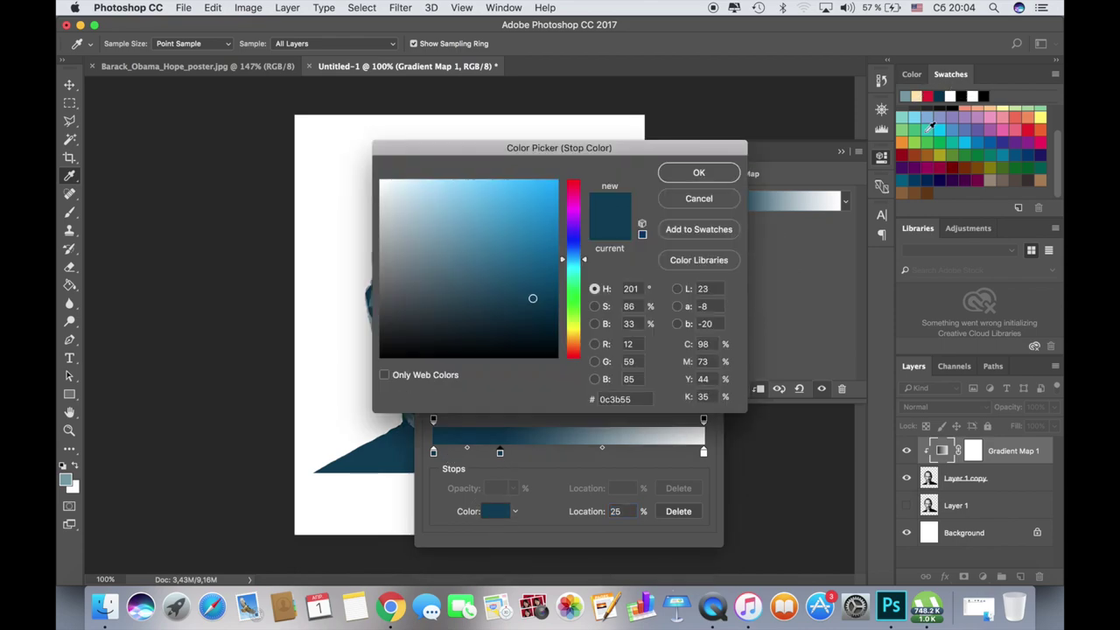
click(928, 96)
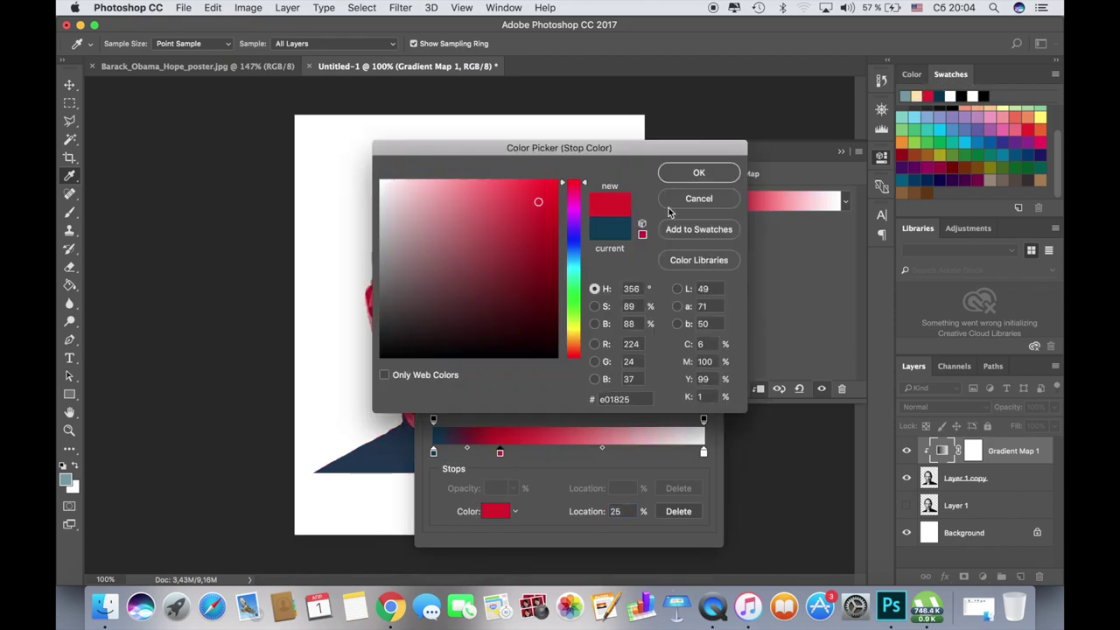
click(699, 173)
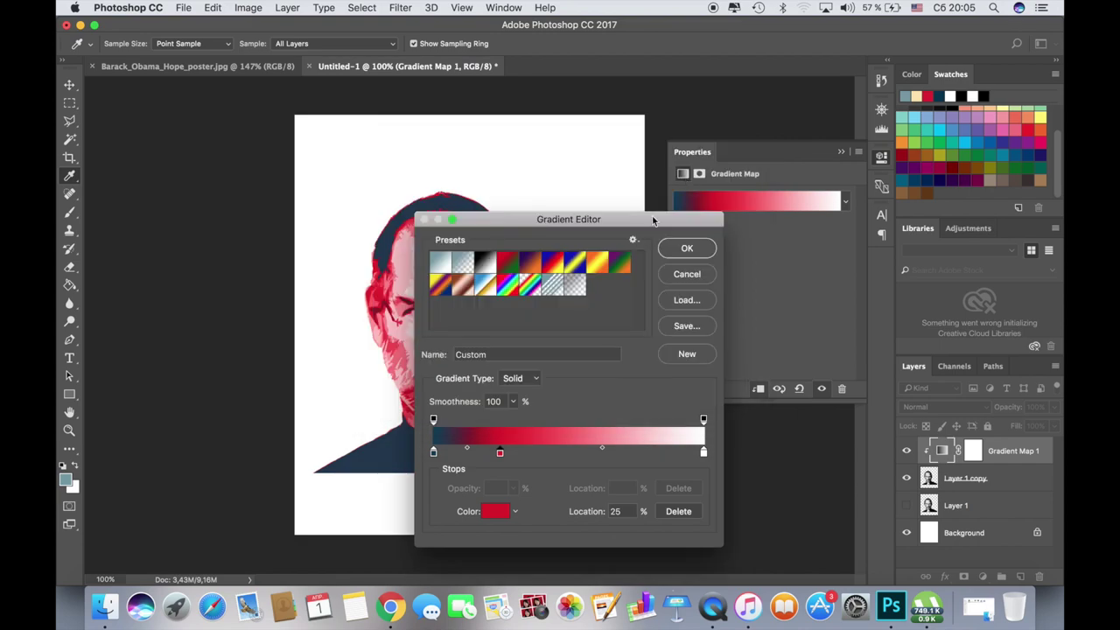
- Add a colour stop at 50% of the gradient and set it to the sampled grey-blue, #7498a4
click(552, 453)
drag(552, 453, 570, 453)
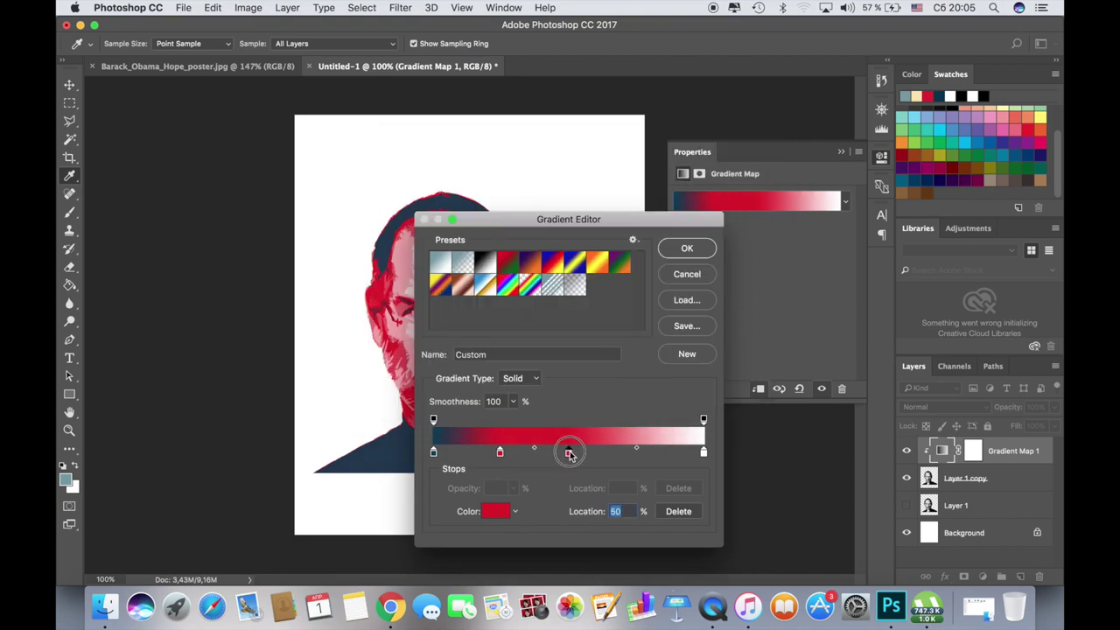
click(495, 511)
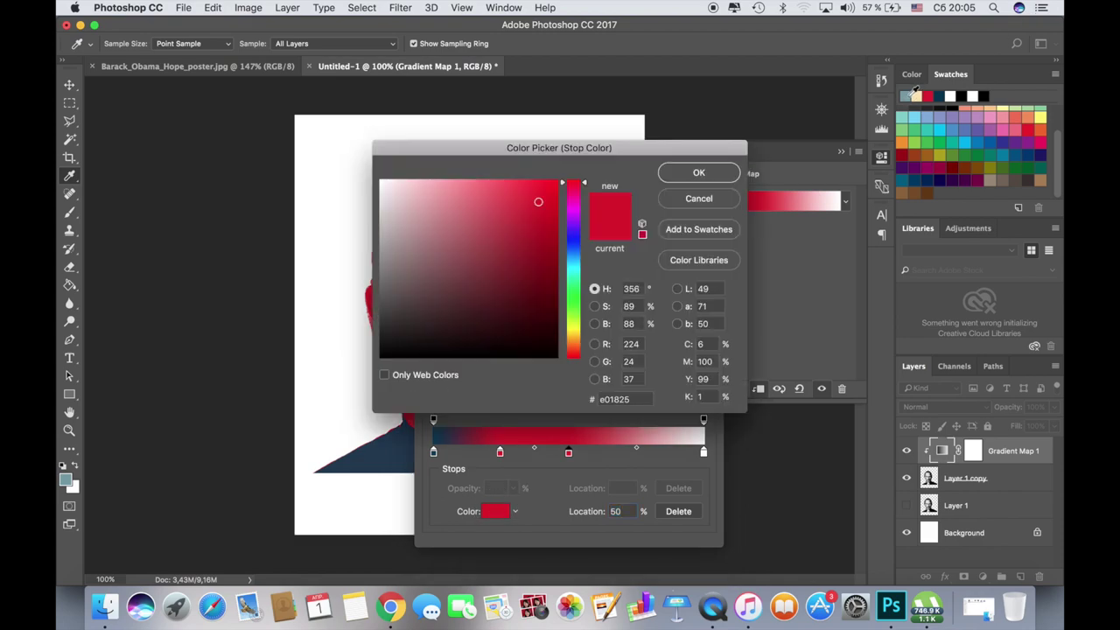
click(907, 97)
click(699, 174)
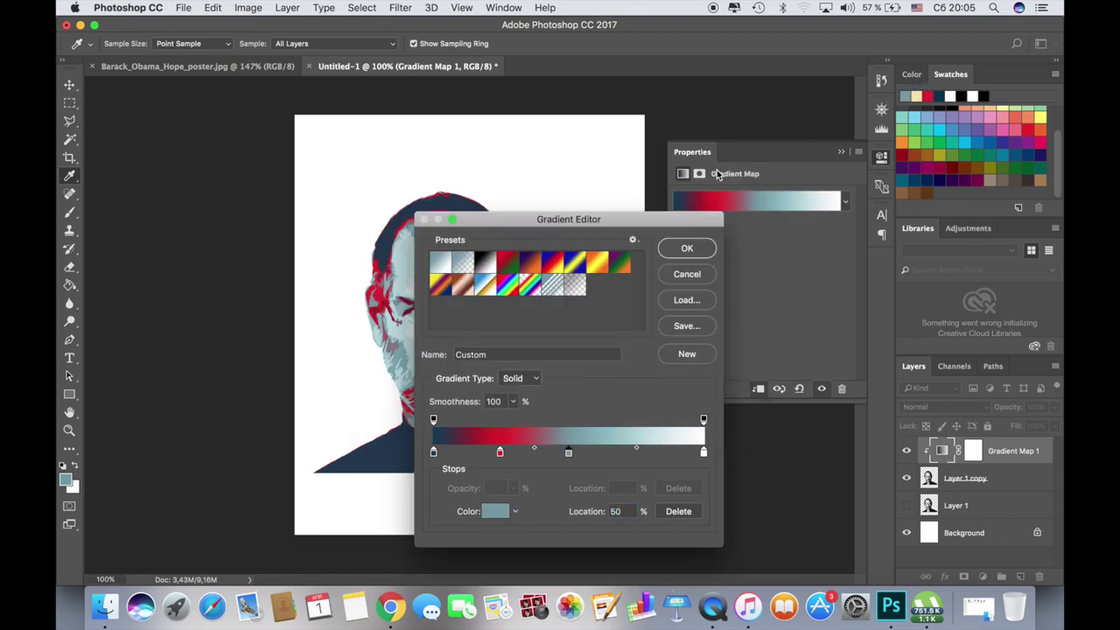
- Add a colour stop at 75% of the gradient and set it to the sampled cream, #fde5a9
drag(613, 455, 637, 453)
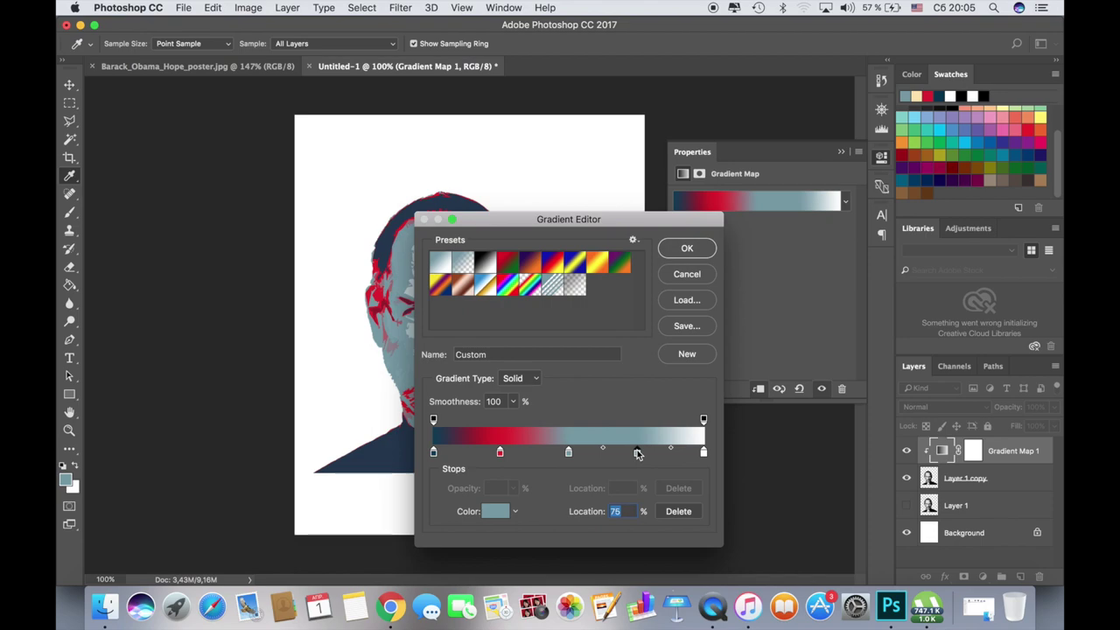
click(490, 511)
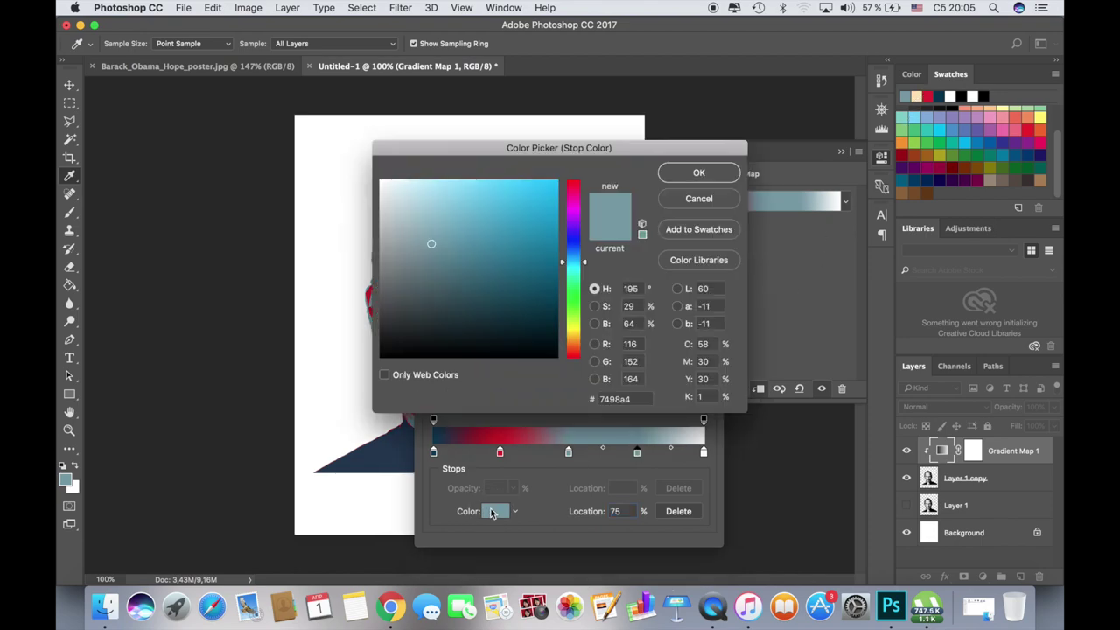
click(915, 96)
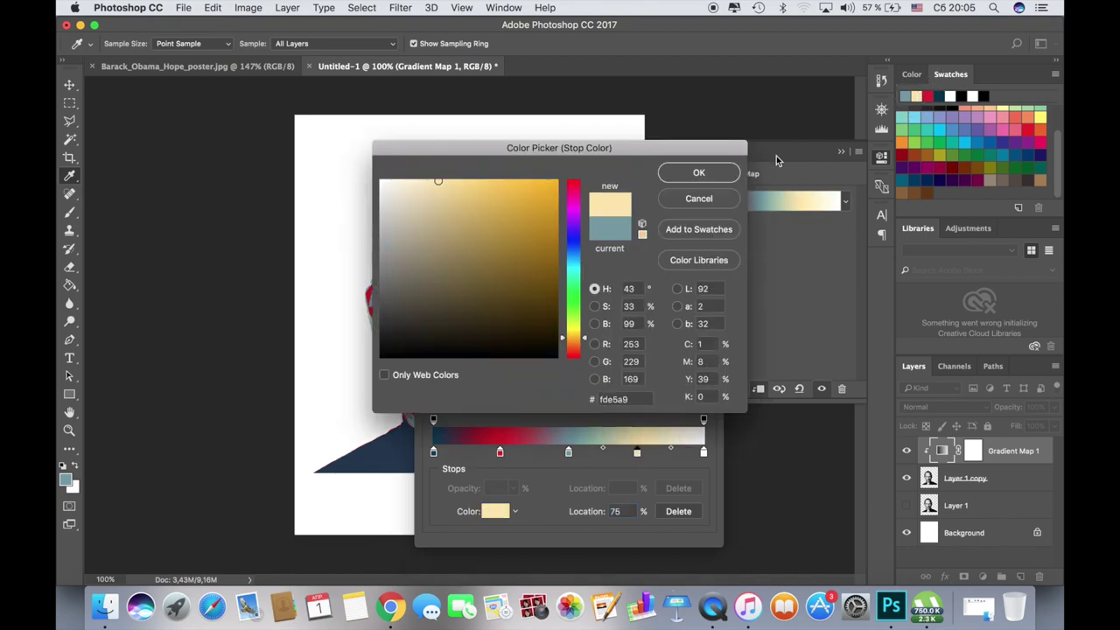
click(698, 173)
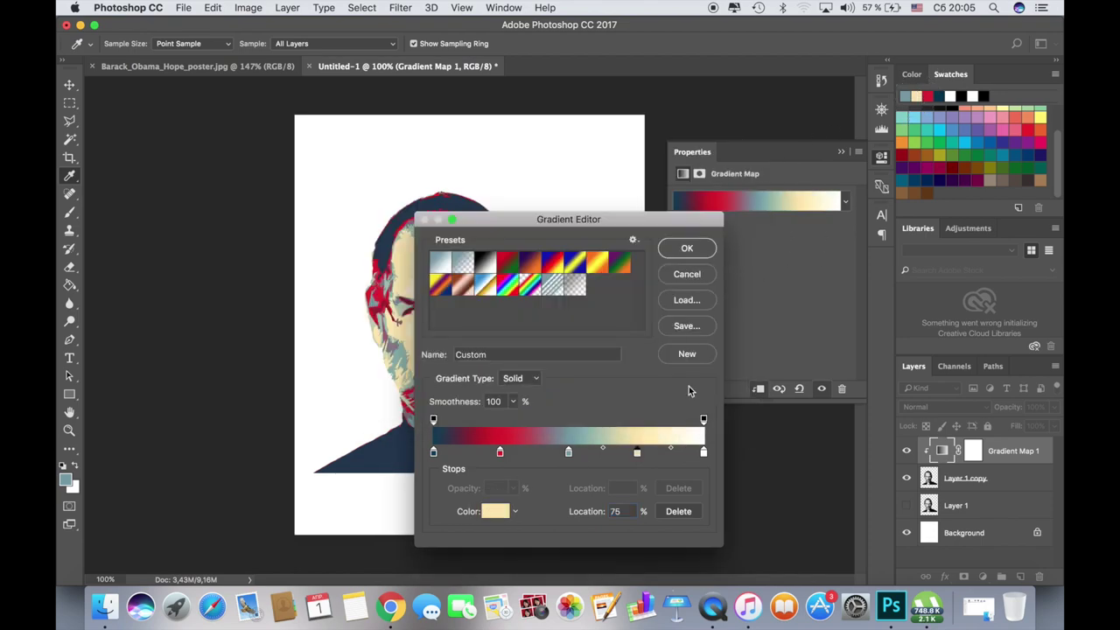
- Set the gradient's 100% colour stop to the same sampled cream and apply the edited gradient
click(704, 453)
click(495, 512)
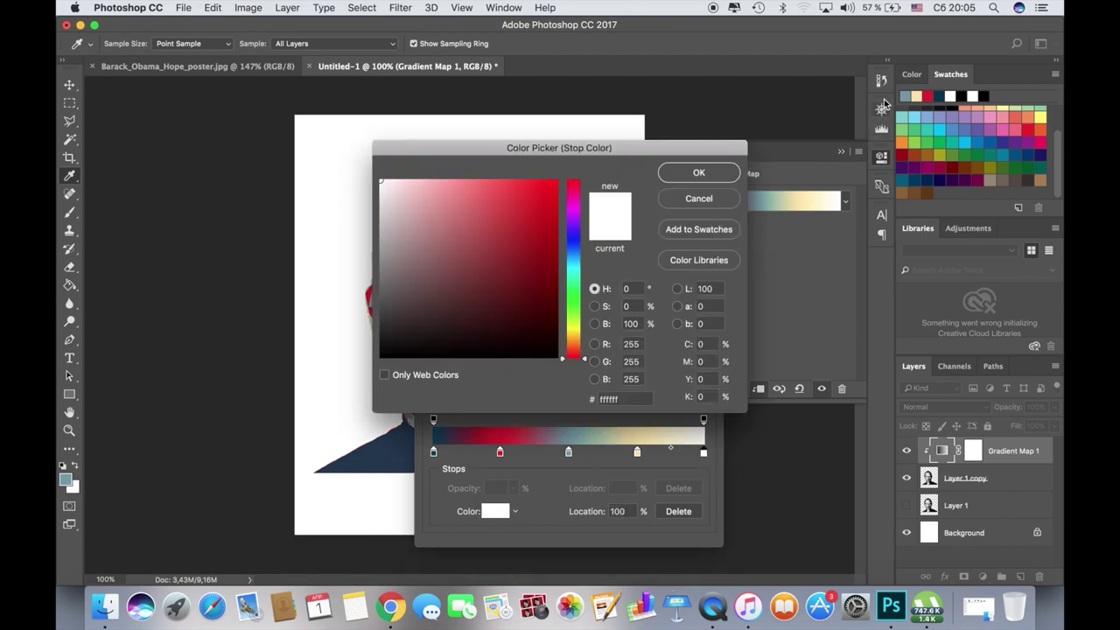
click(917, 97)
click(720, 176)
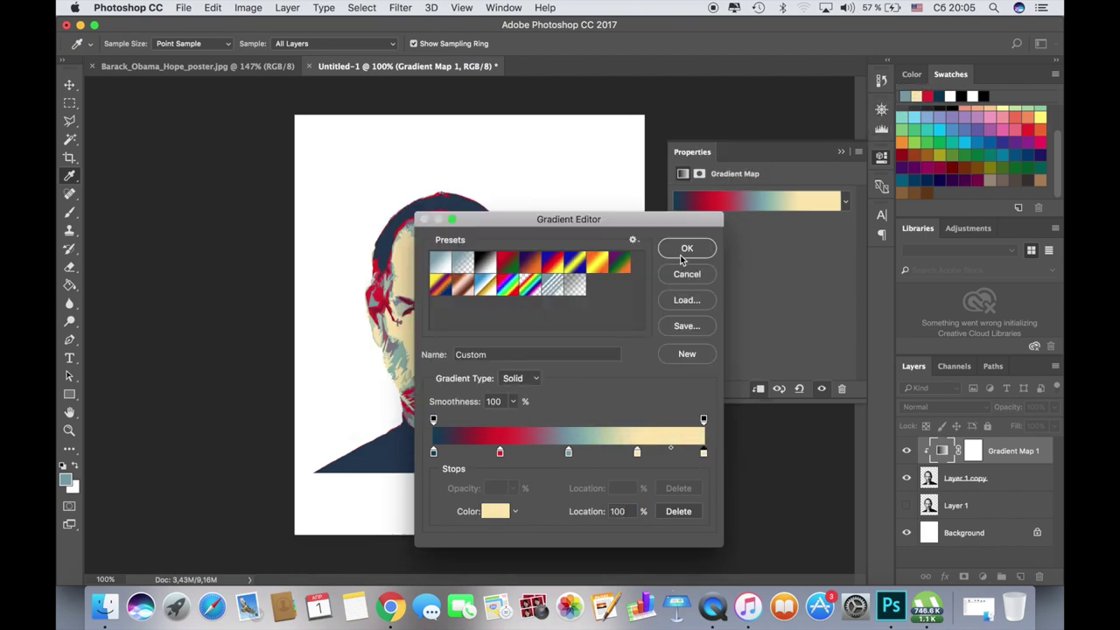
click(680, 251)
click(682, 250)
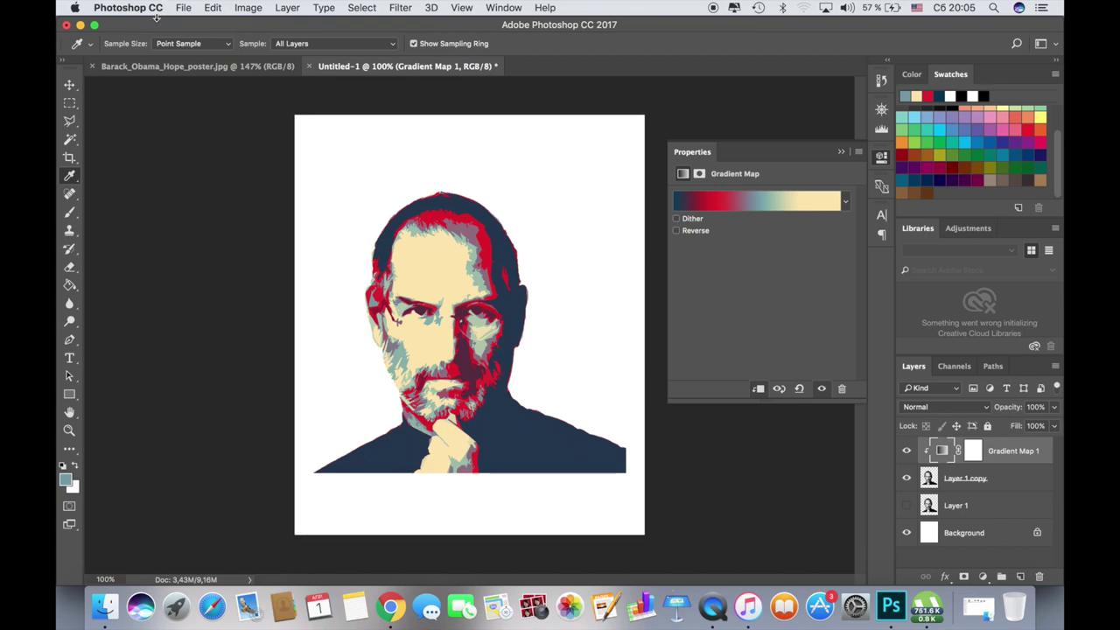
- Check the reference poster's background, and add a new empty layer between Layer 1 and Layer 1 copy
click(173, 68)
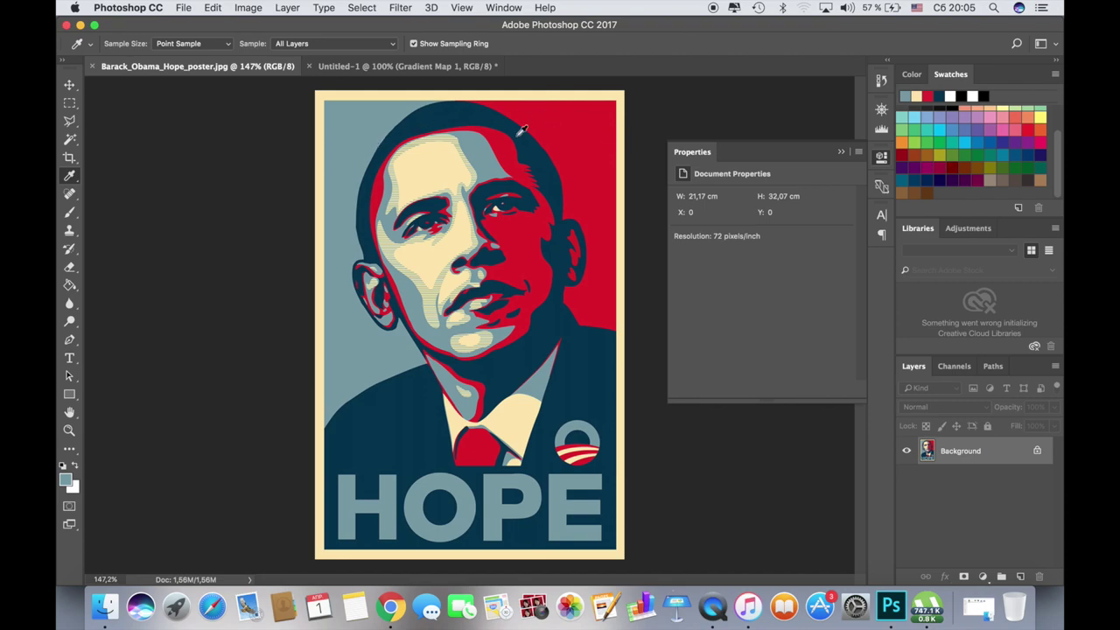
click(451, 68)
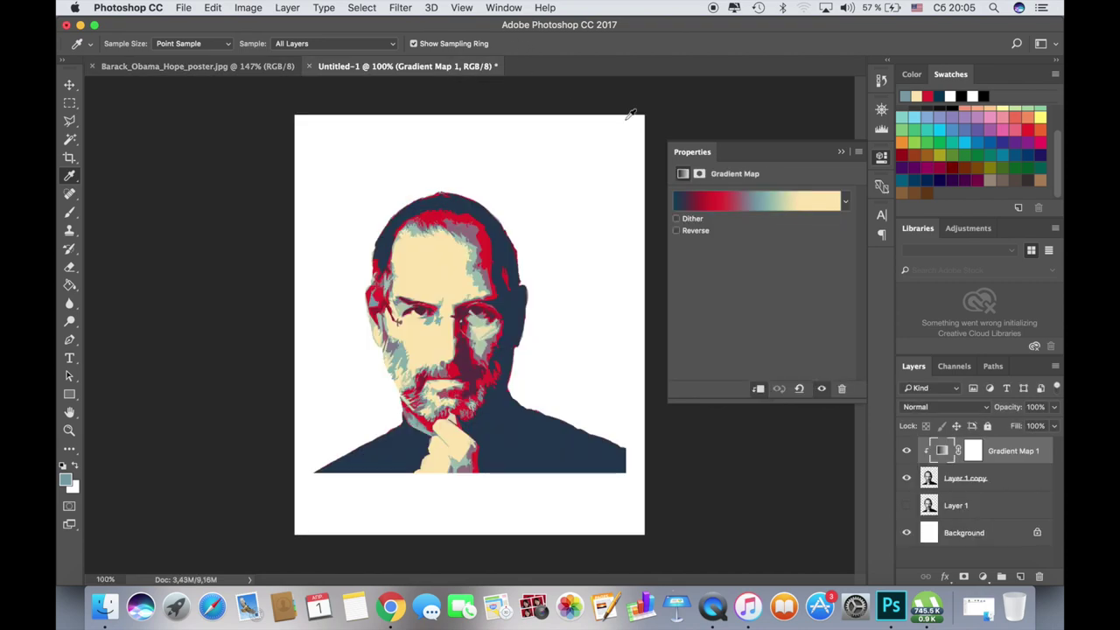
click(1003, 481)
click(1005, 509)
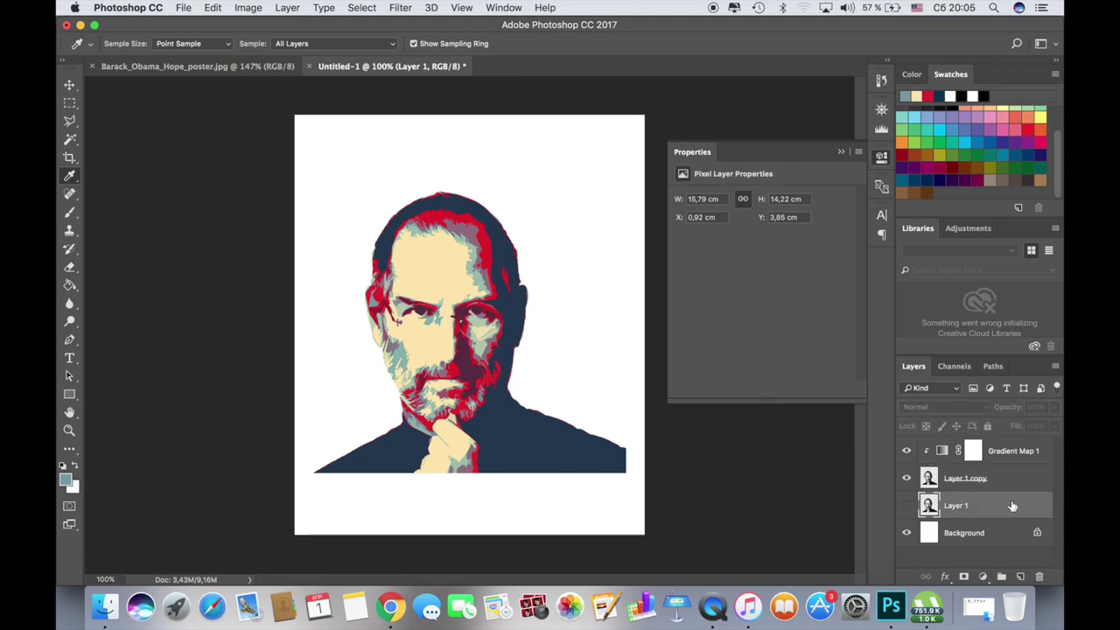
click(1020, 578)
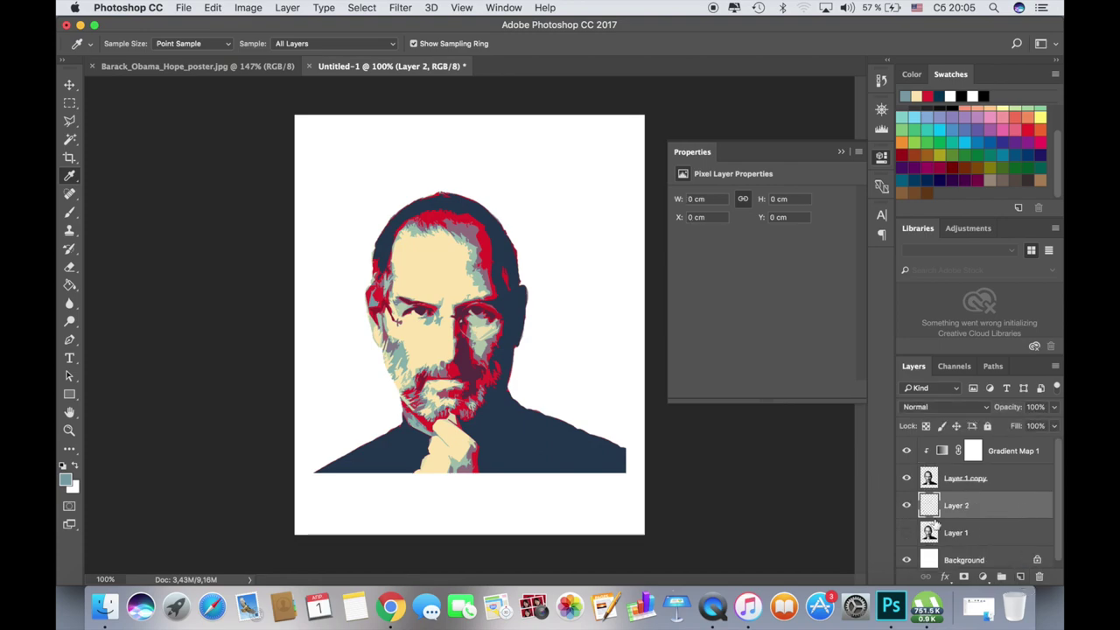
- Fill a full-height rectangular area about 441 px wide on the left side of Layer 2 with the sampled grey-blue, and deselect
click(68, 107)
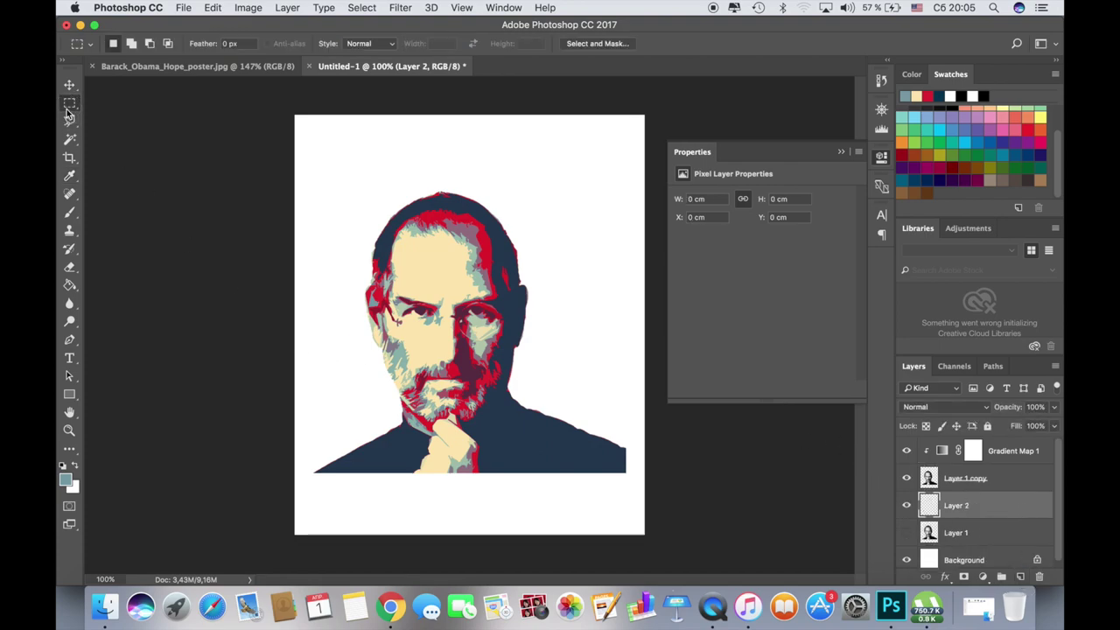
drag(268, 87, 448, 558)
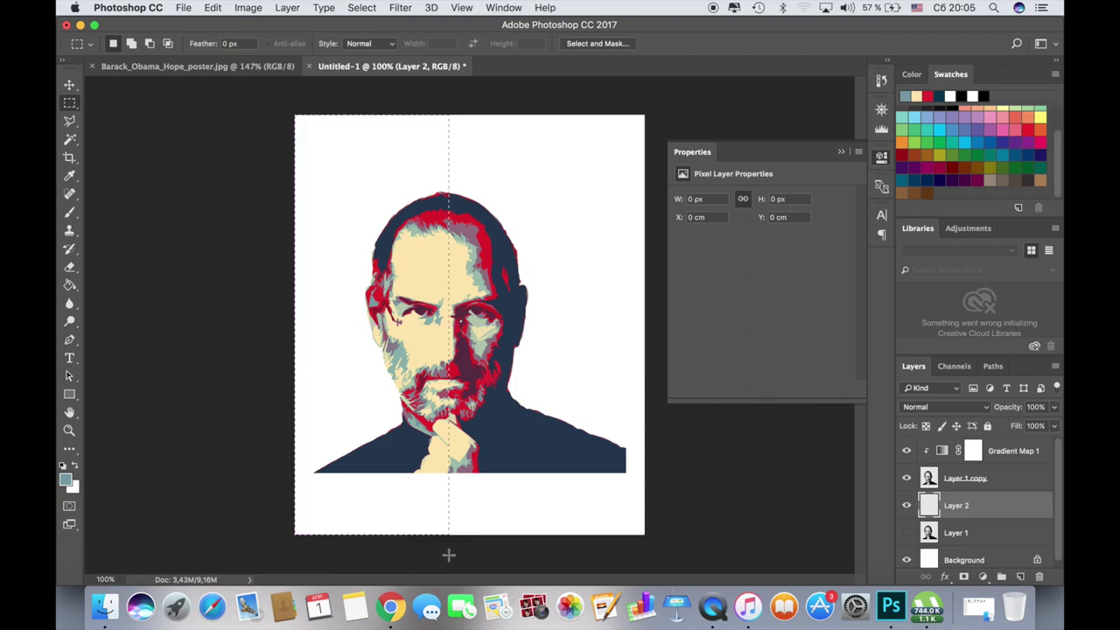
click(70, 285)
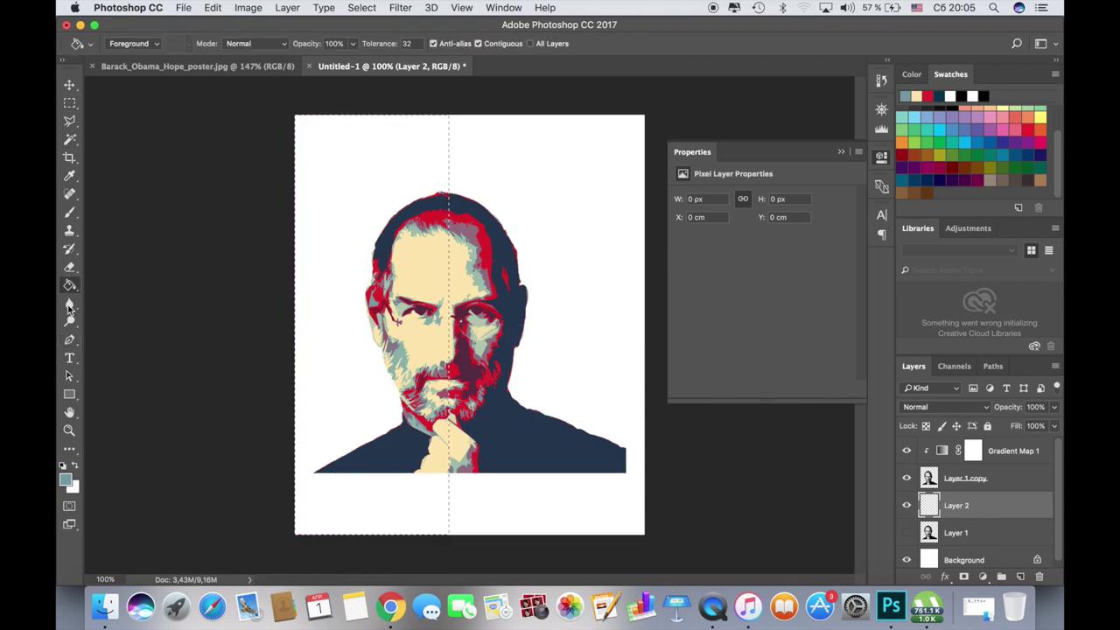
click(232, 67)
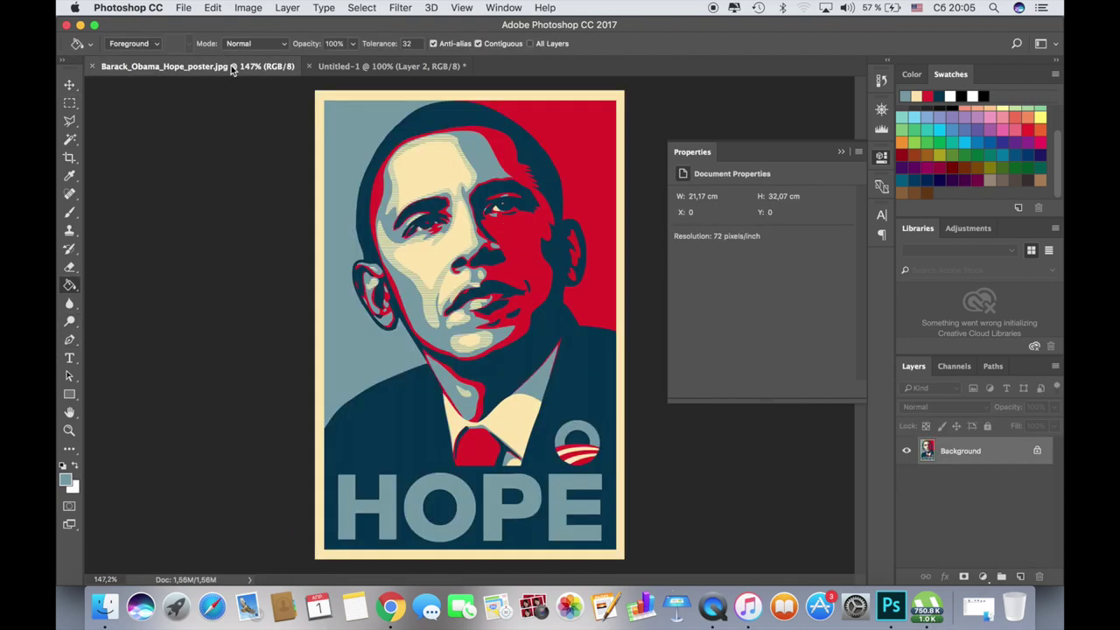
click(353, 68)
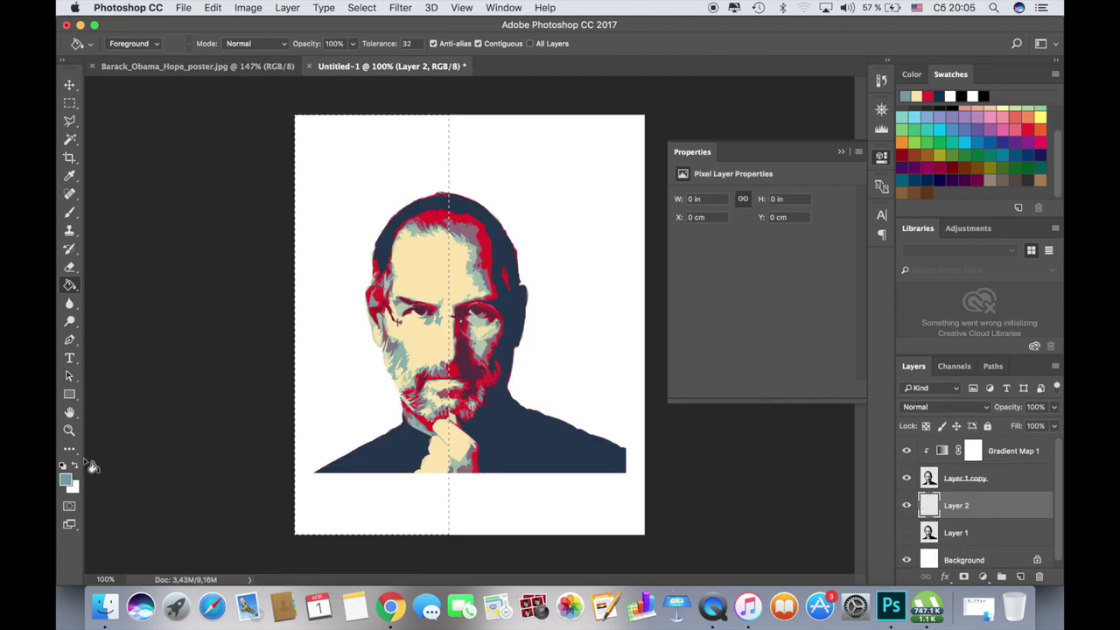
click(333, 219)
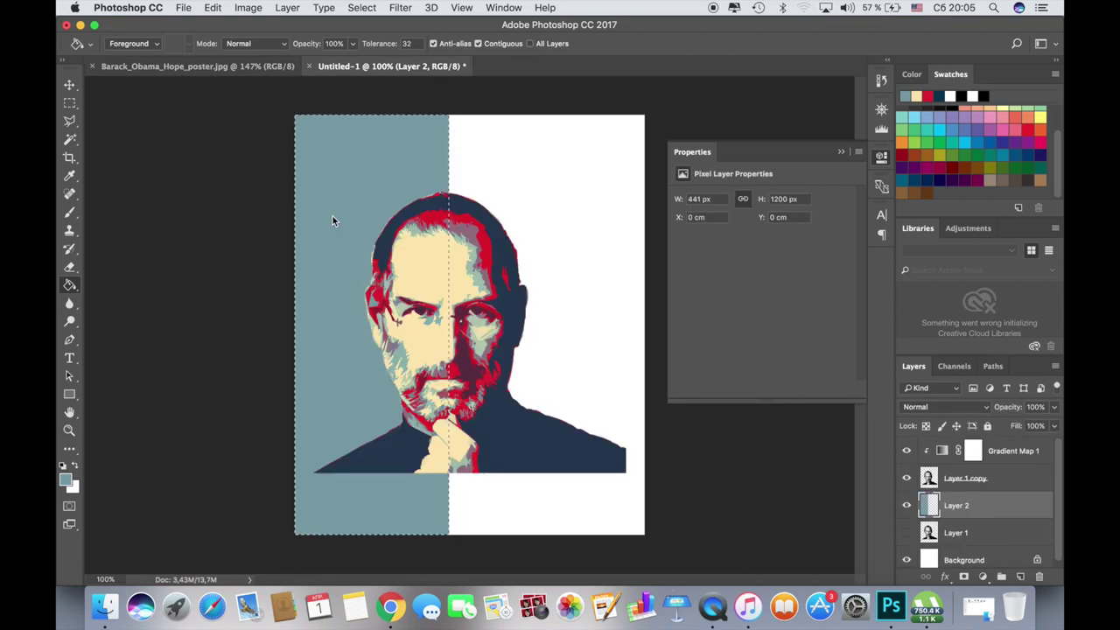
key(super+shift+i)
key(super+d)
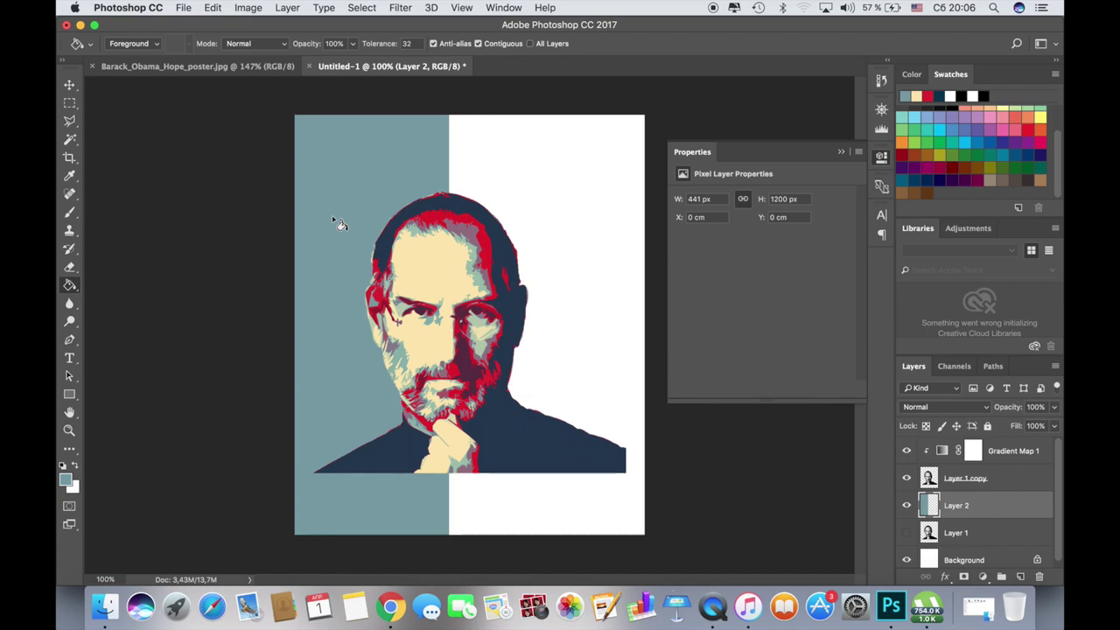
- Fill the remaining right part of Layer 2 with the sampled red and deselect
click(70, 103)
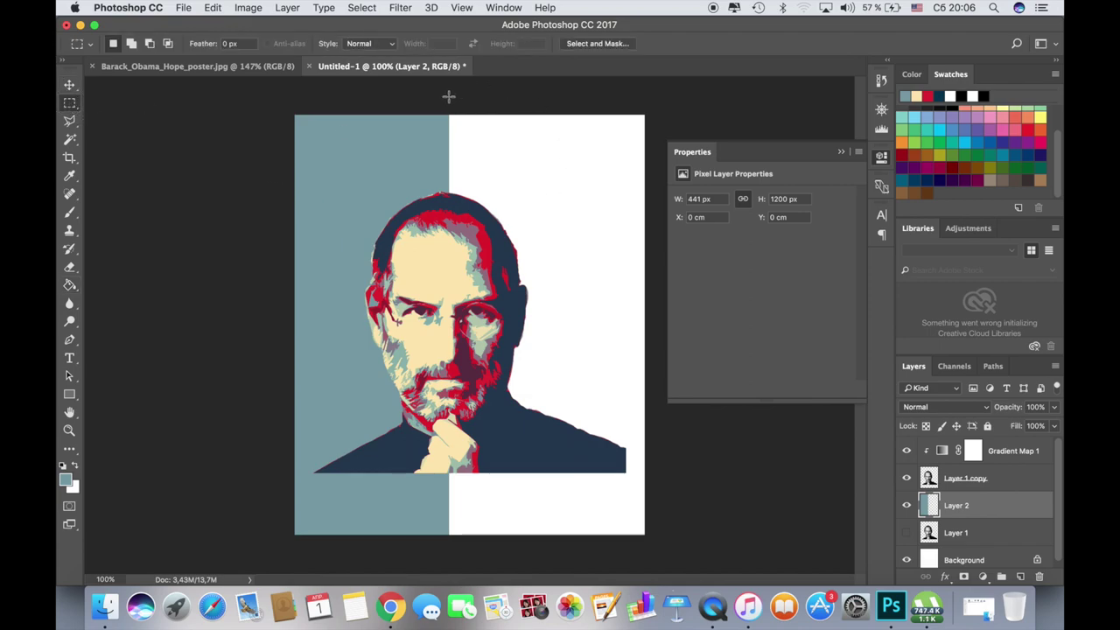
drag(448, 96, 648, 551)
click(70, 285)
click(929, 95)
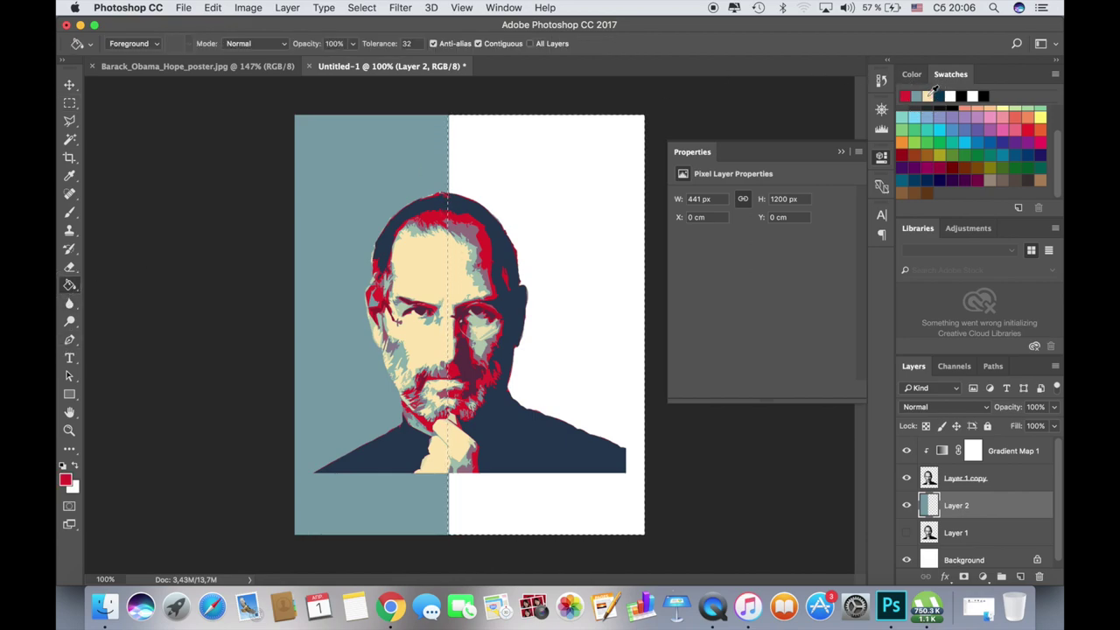
click(542, 182)
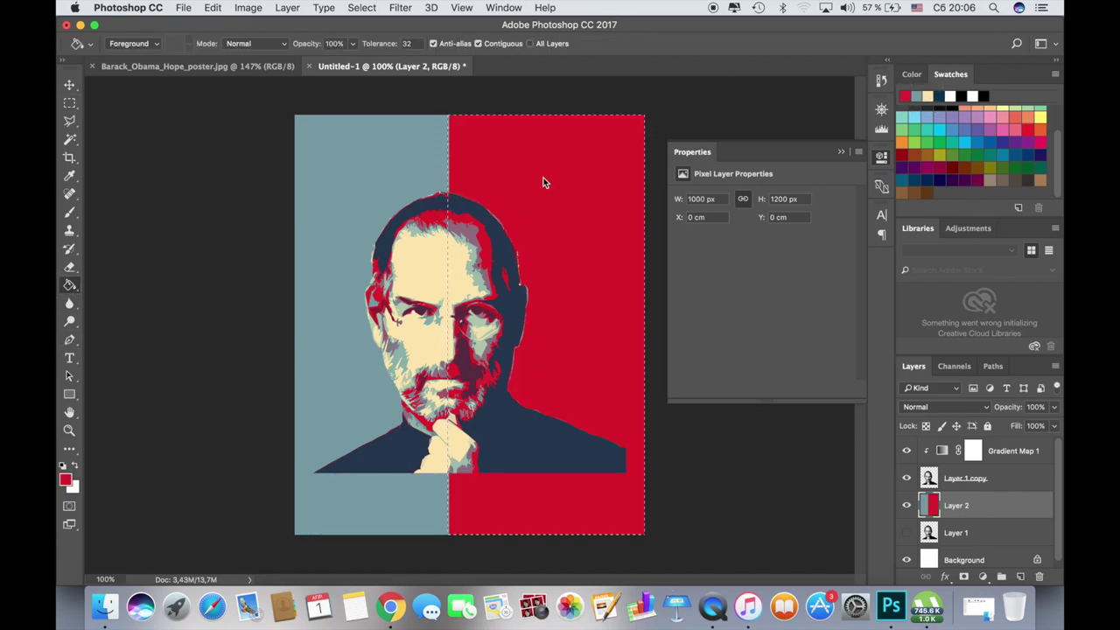
key(super+d)
- Check the reference poster's border, turn on the rulers, and place guides just inside all four edges of the Steve Jobs canvas
click(197, 66)
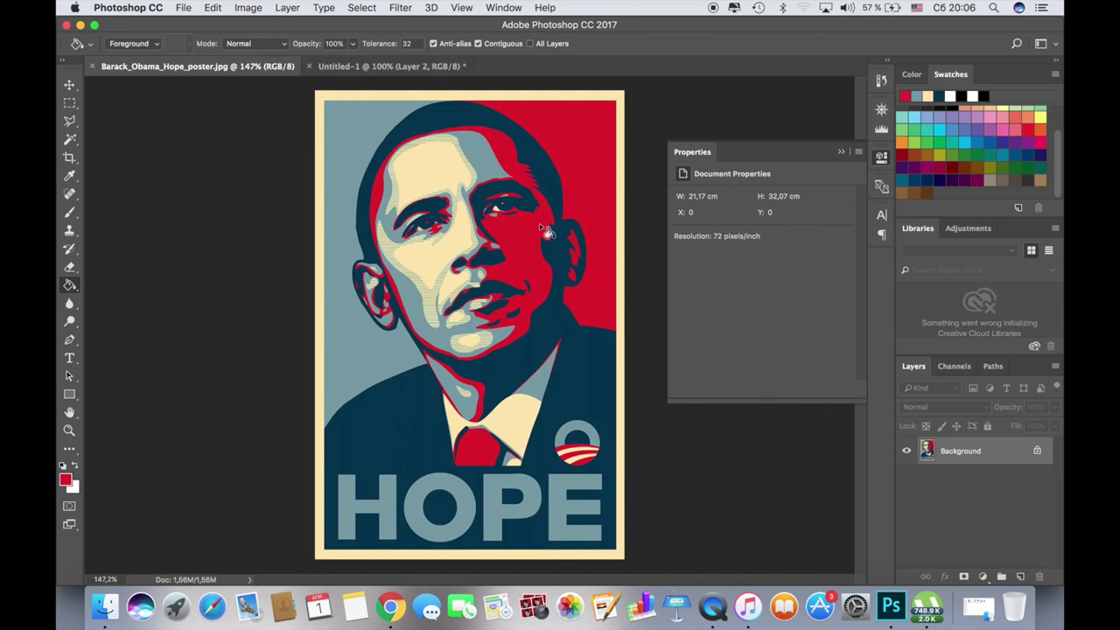
click(347, 68)
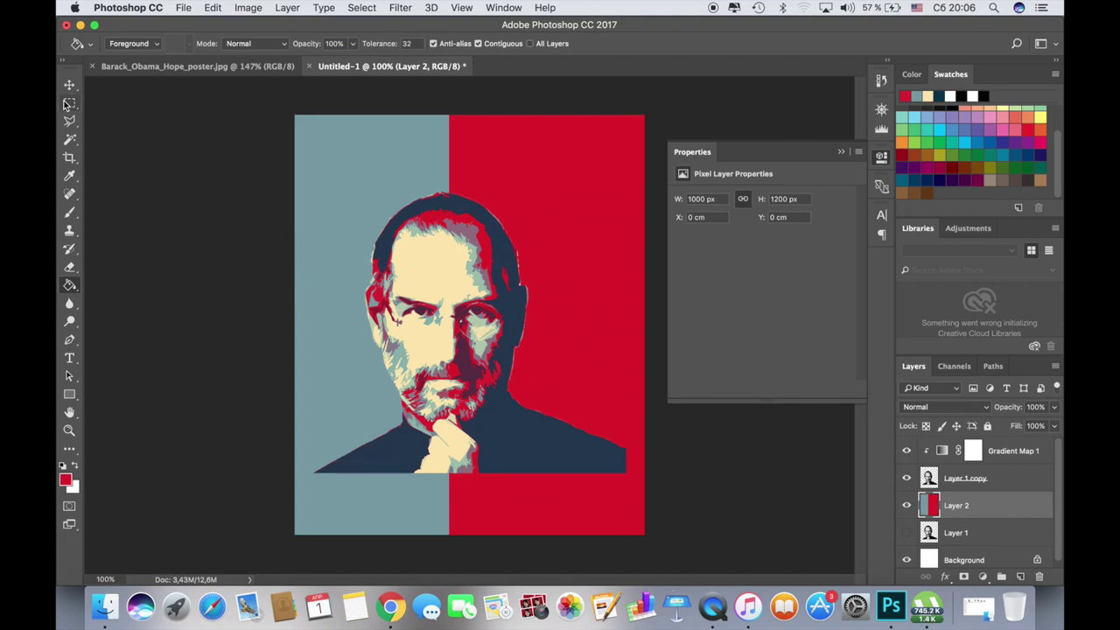
click(500, 8)
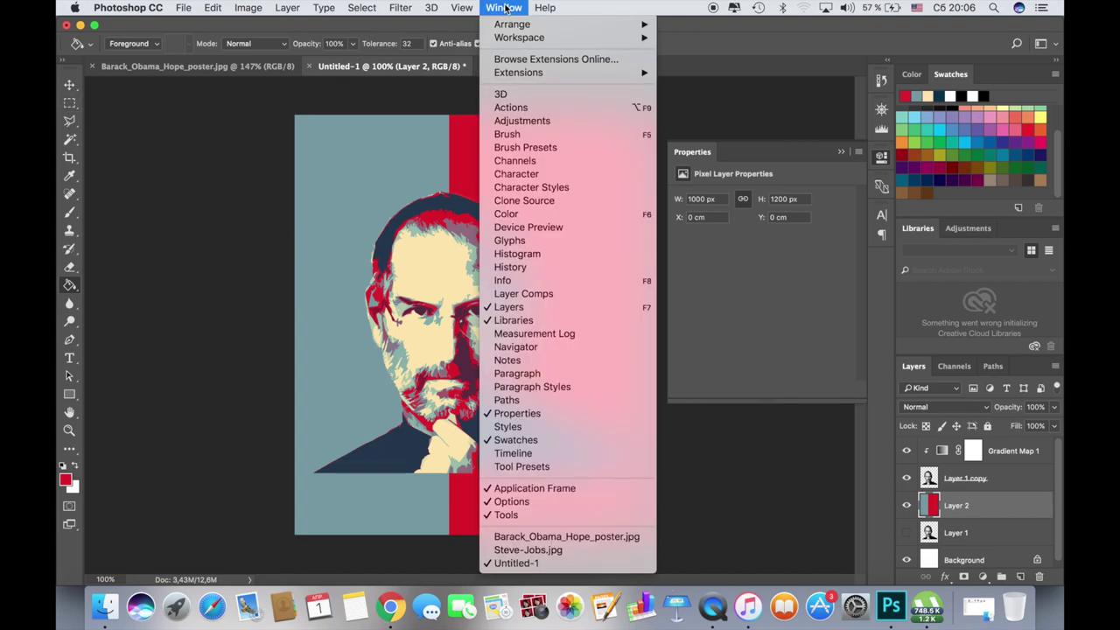
mouse_move(469, 9)
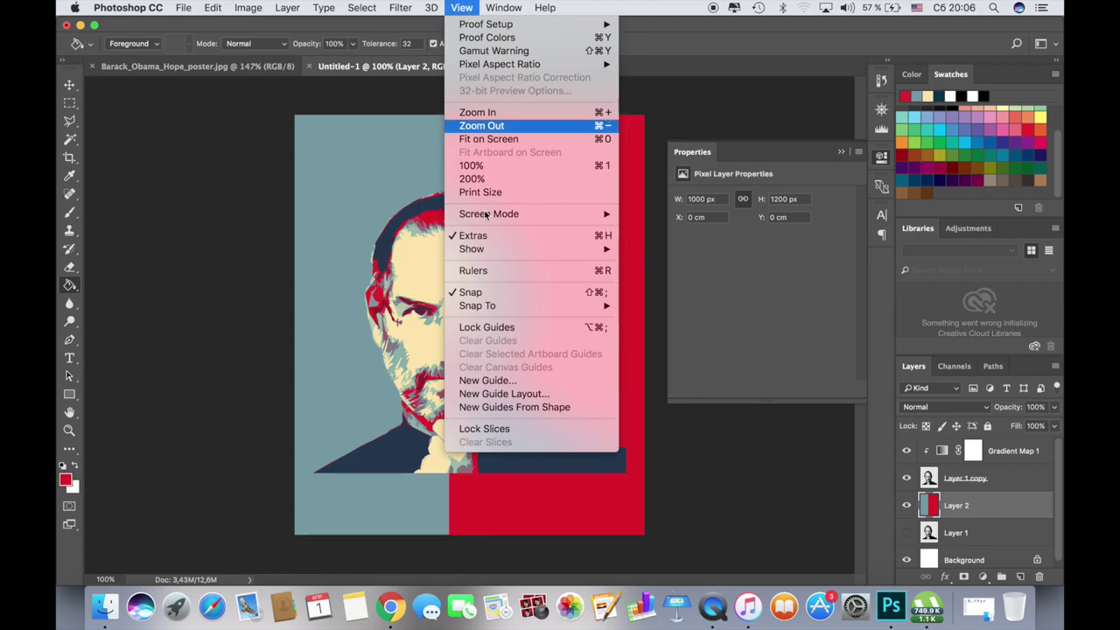
click(502, 271)
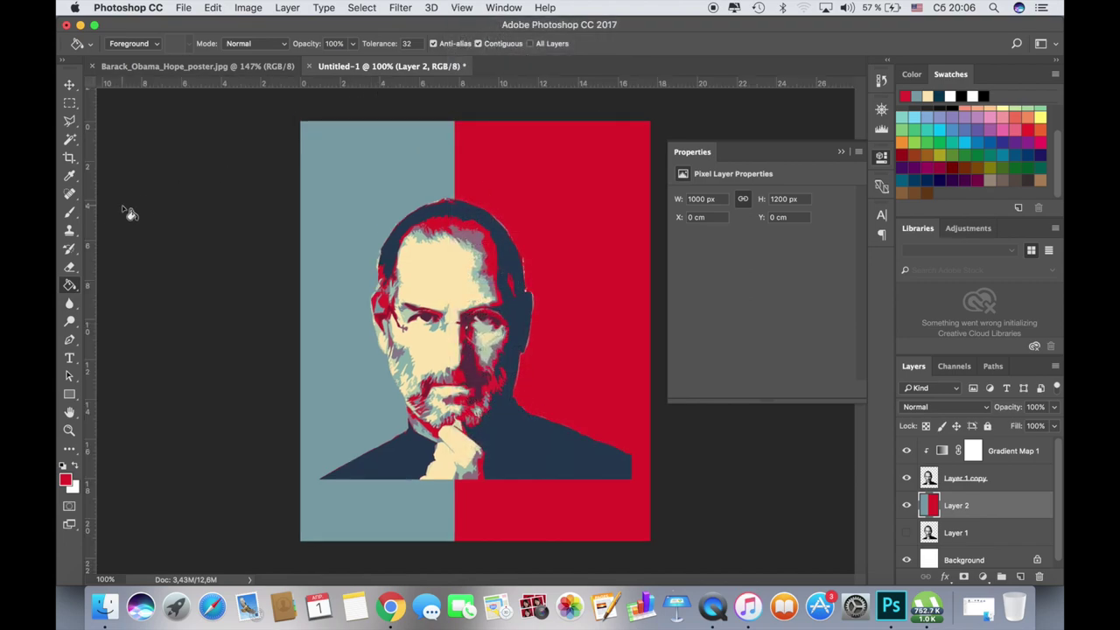
drag(91, 210, 308, 205)
drag(453, 83, 450, 131)
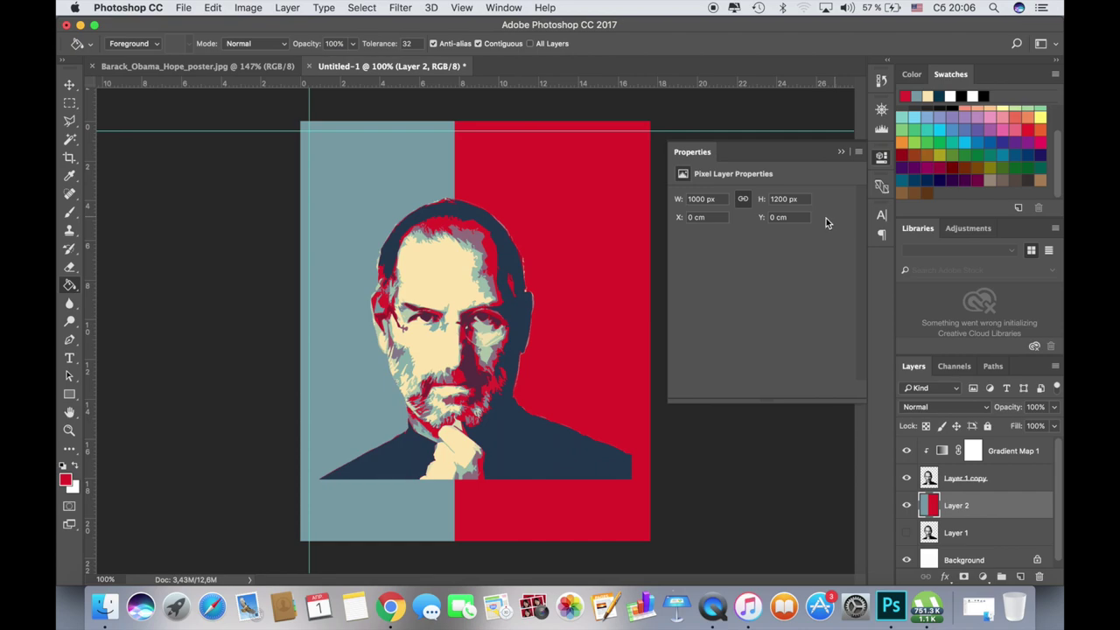
drag(91, 305, 641, 293)
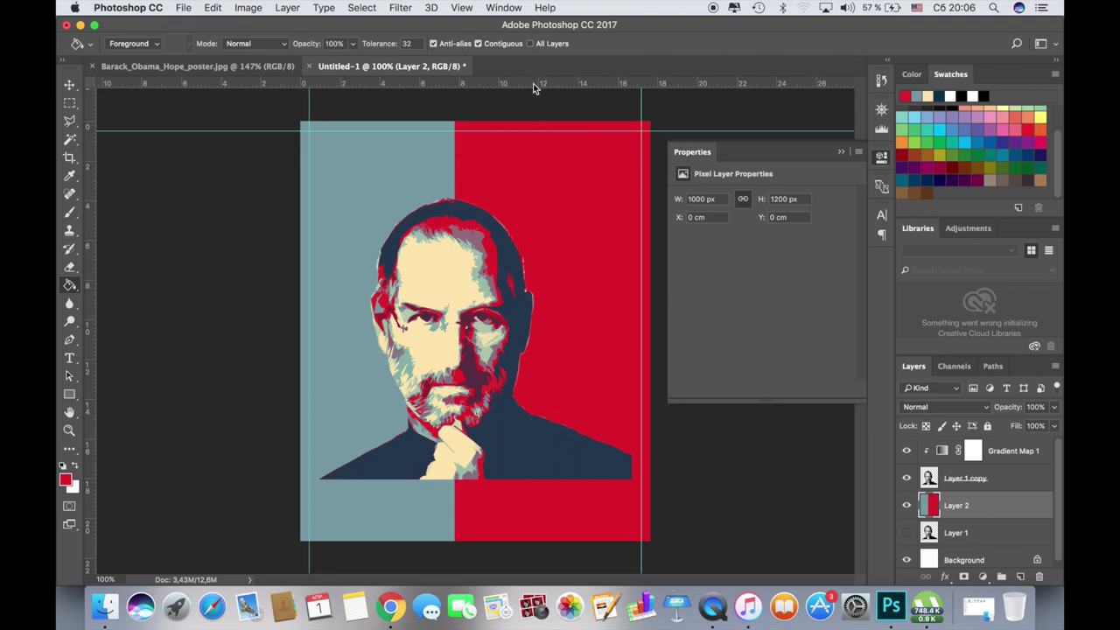
drag(536, 88, 513, 531)
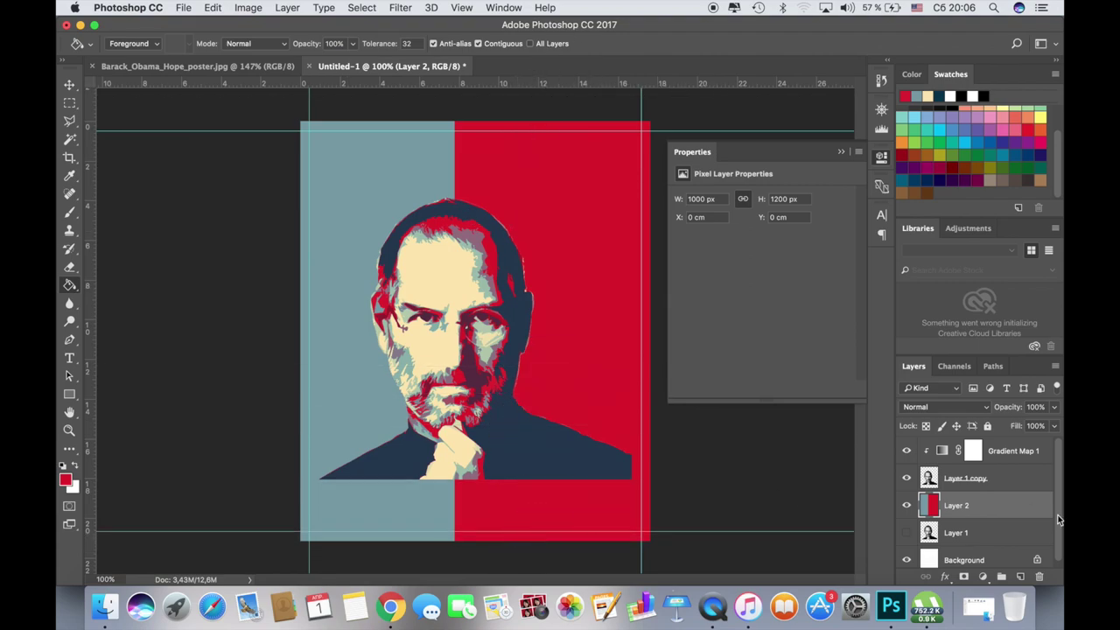
- Add a new layer above Layer 2 and fill the frame between the guides and the canvas edges with the sampled cream
click(1020, 576)
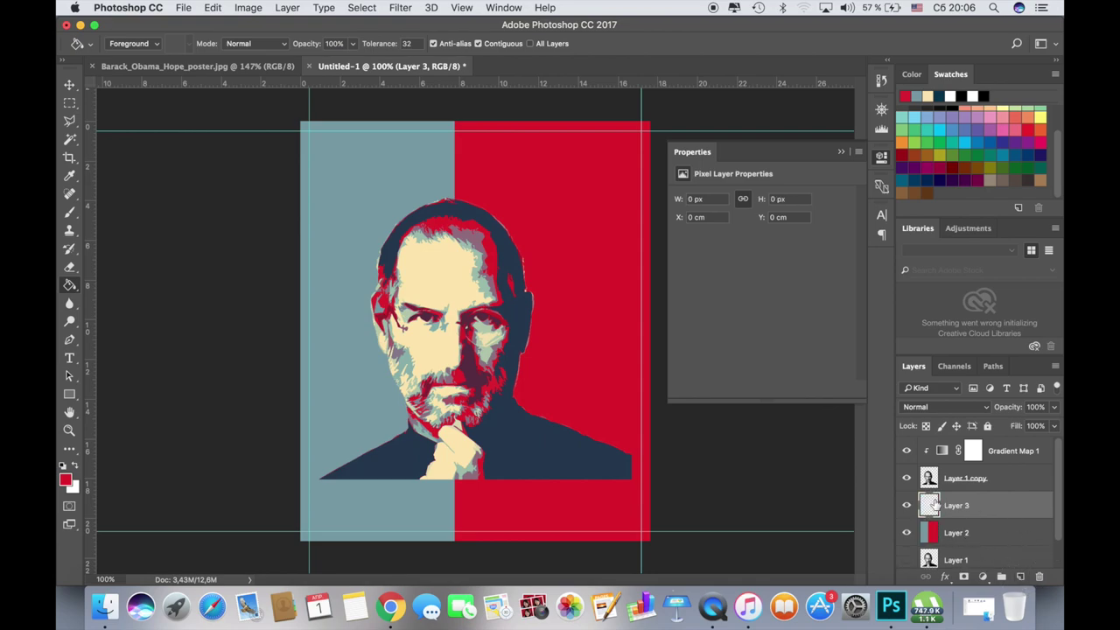
click(69, 103)
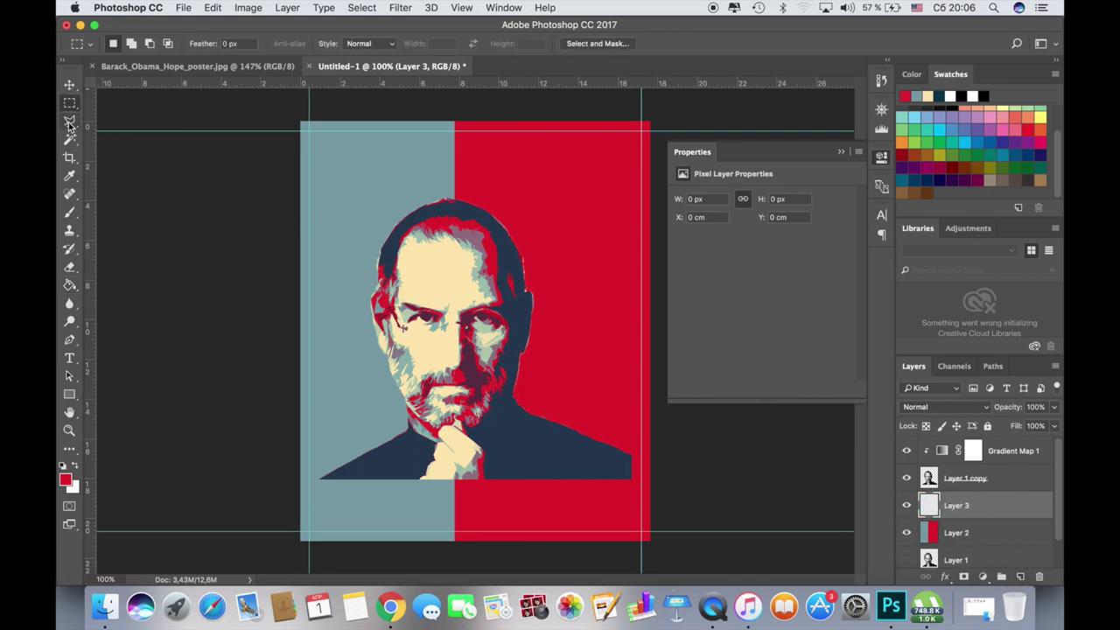
drag(309, 131, 641, 530)
key(super+shift+i)
click(70, 286)
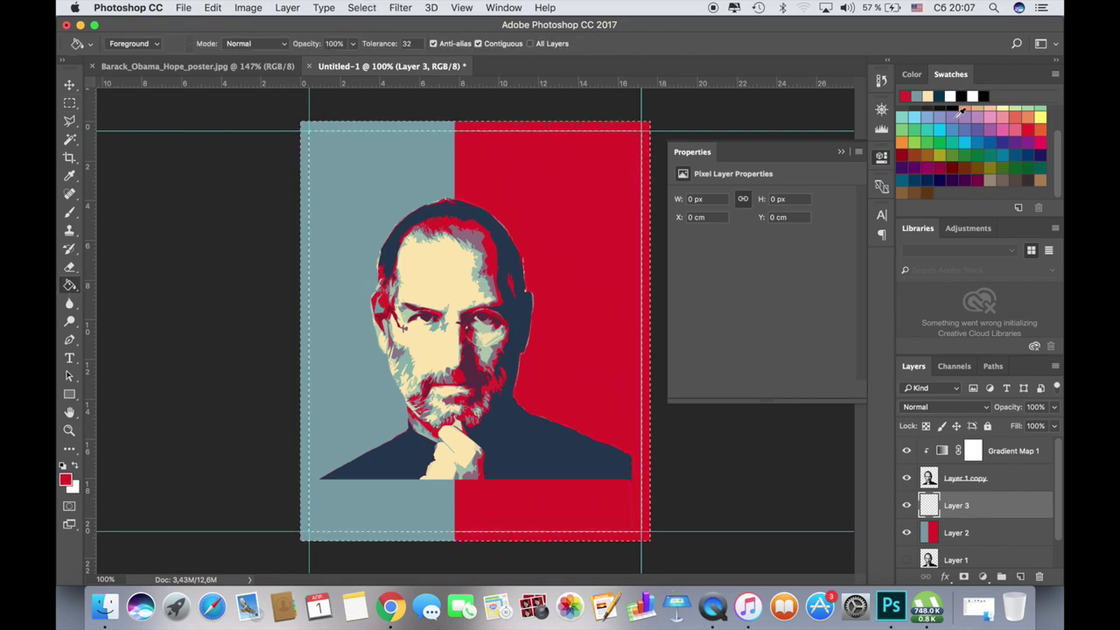
click(916, 97)
click(634, 131)
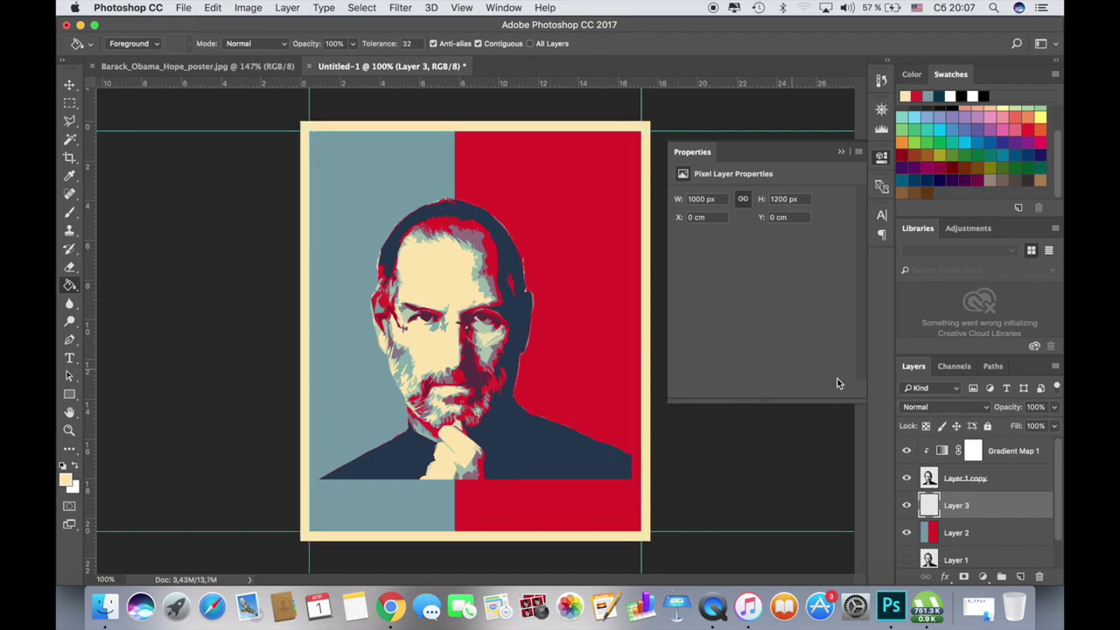
- Enlarge the portrait on Layer 1 copy to about 983 × 886 px and move the cream frame layer above Gradient Map 1
click(1006, 477)
click(70, 85)
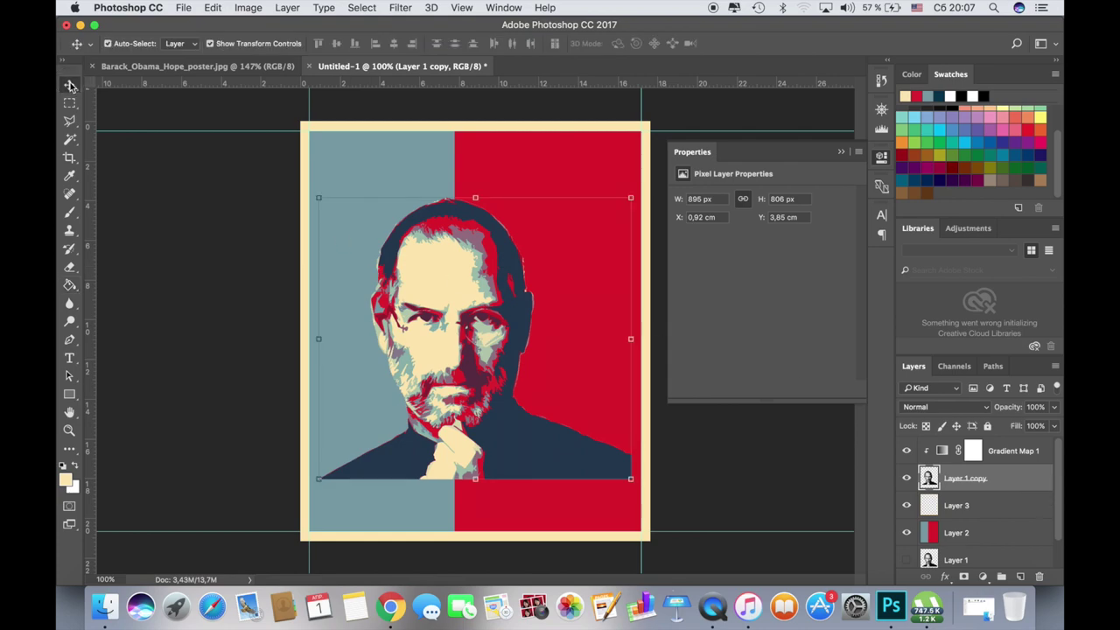
drag(318, 200, 289, 185)
key(Return)
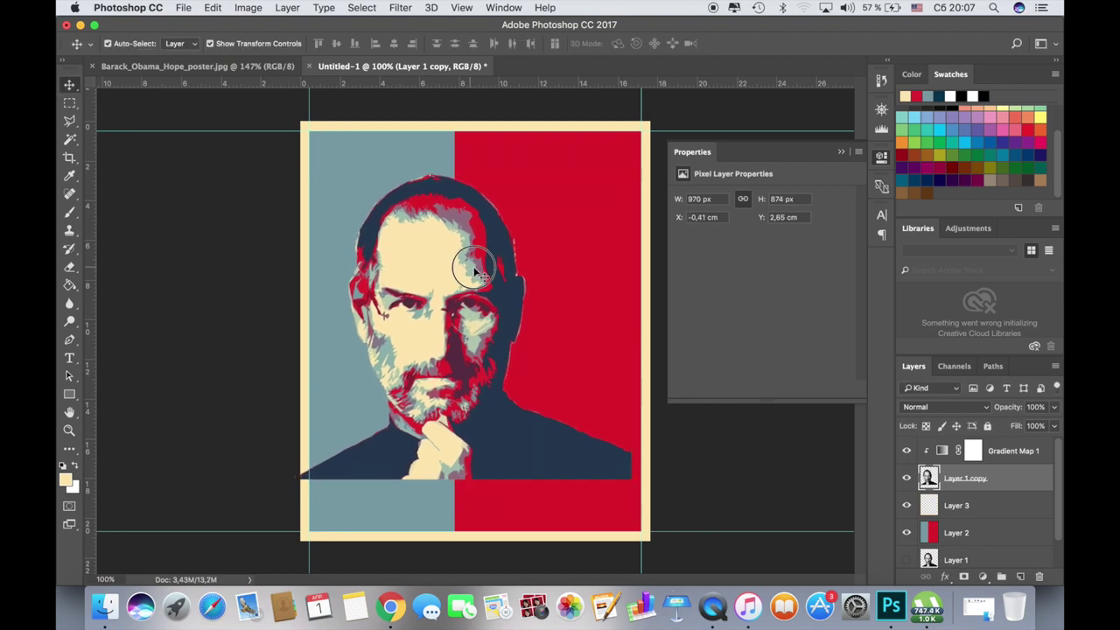
drag(463, 251, 470, 252)
drag(641, 476, 642, 482)
key(Return)
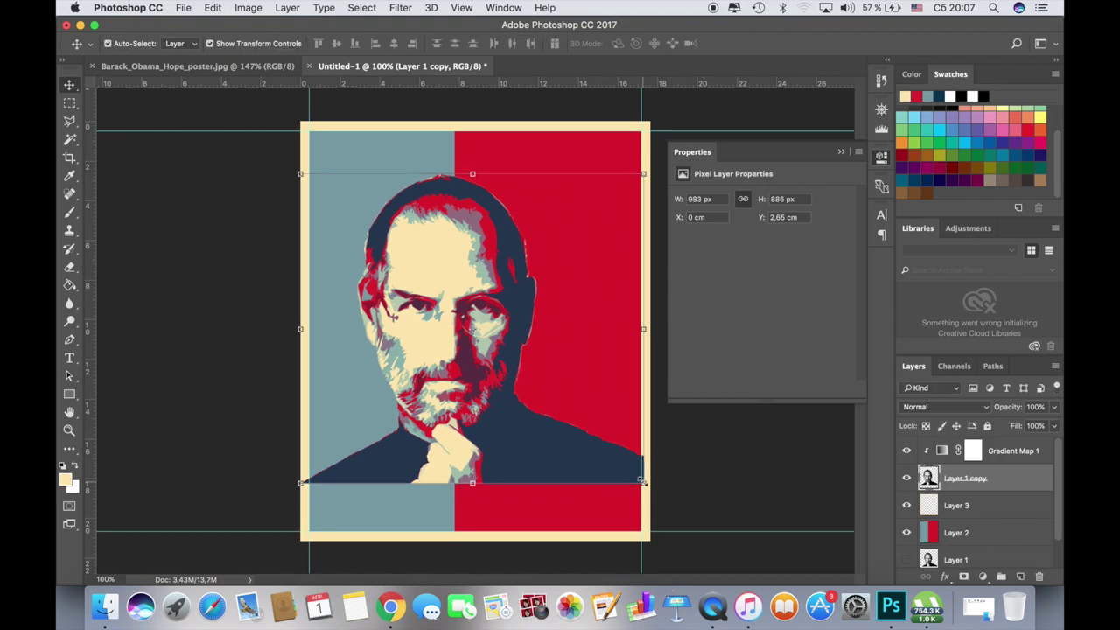
click(961, 505)
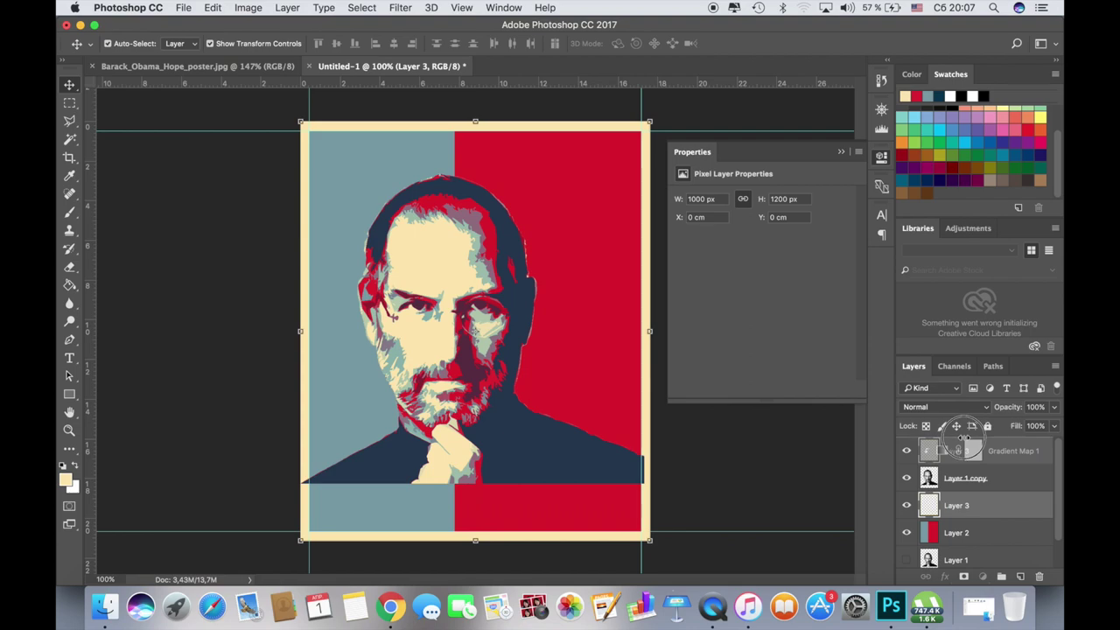
drag(963, 437, 962, 438)
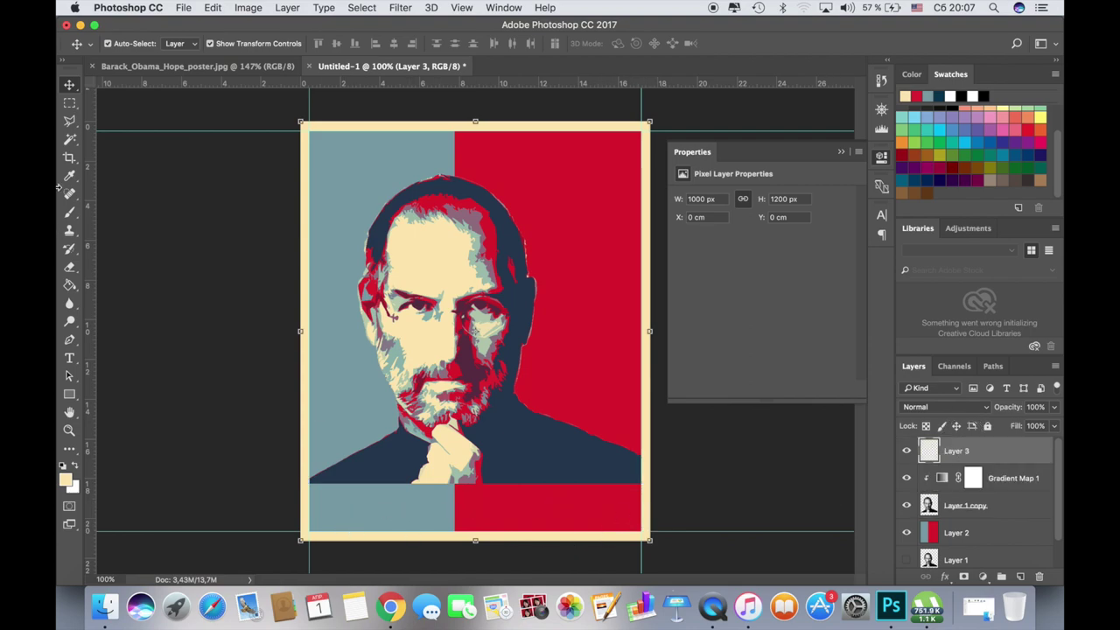
- Fill a strip about 2.59 cm high below the portrait with the sampled dark navy on a new layer above Gradient Map 1, and deselect
click(69, 102)
drag(304, 479, 674, 531)
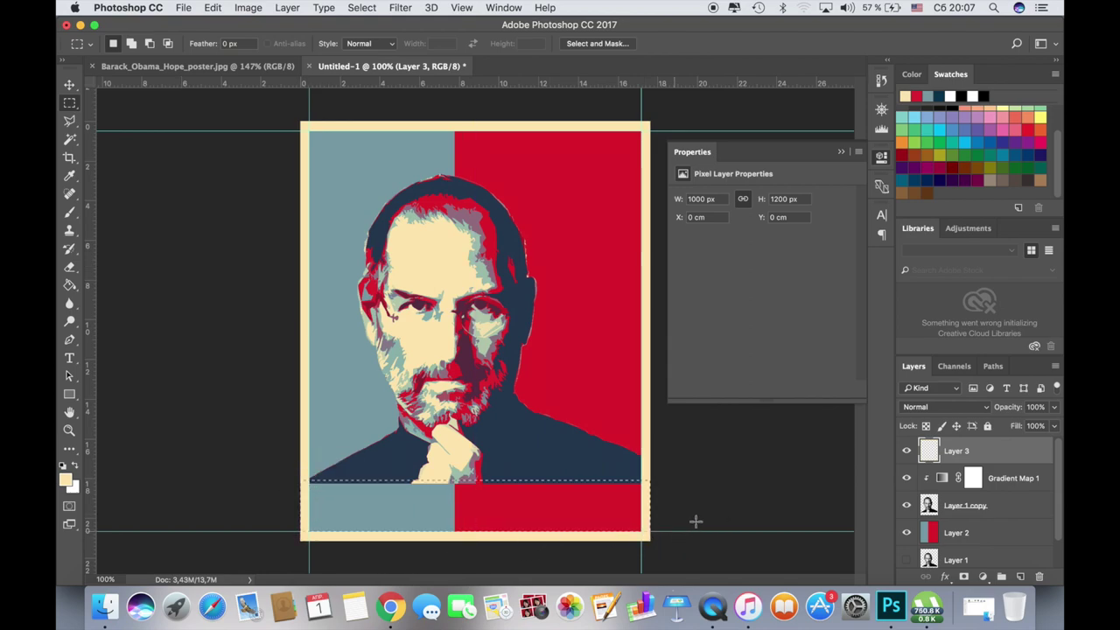
click(1029, 480)
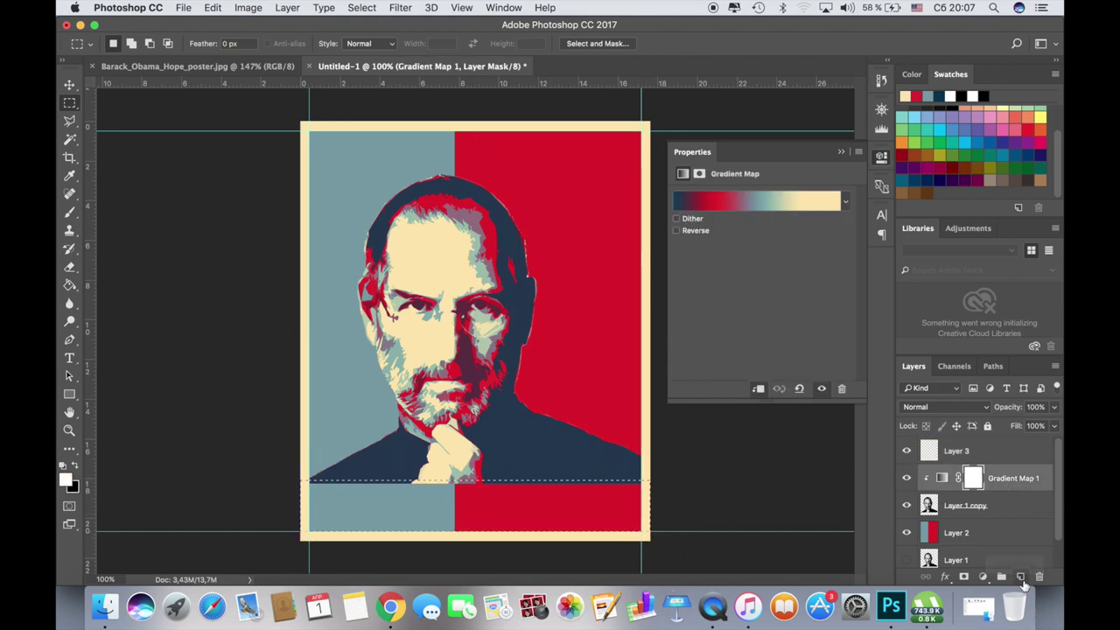
click(1020, 576)
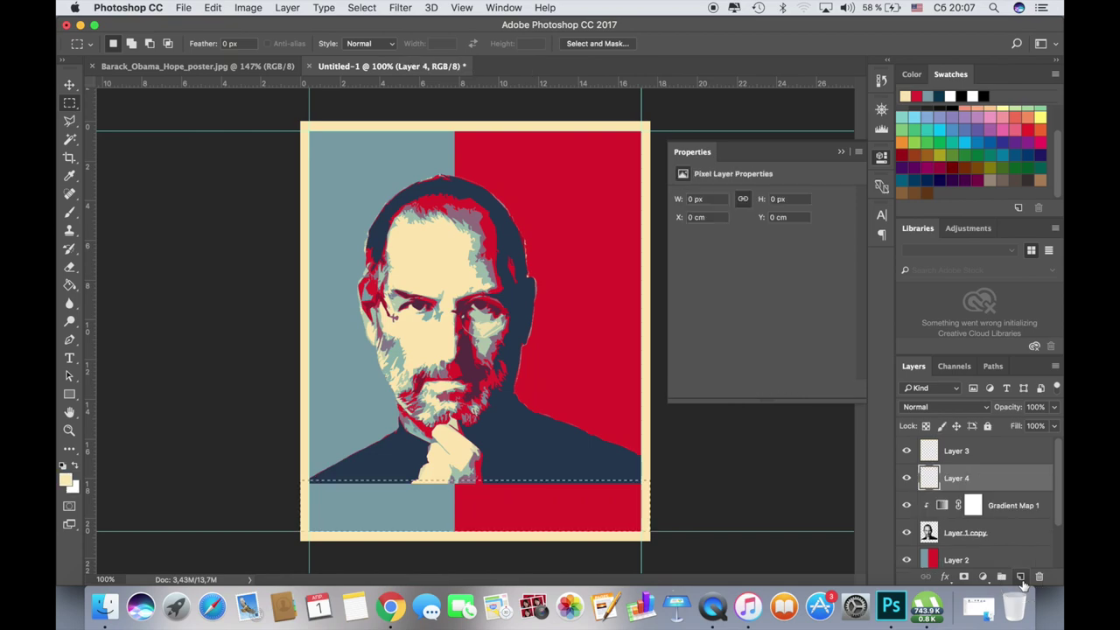
click(70, 285)
click(944, 95)
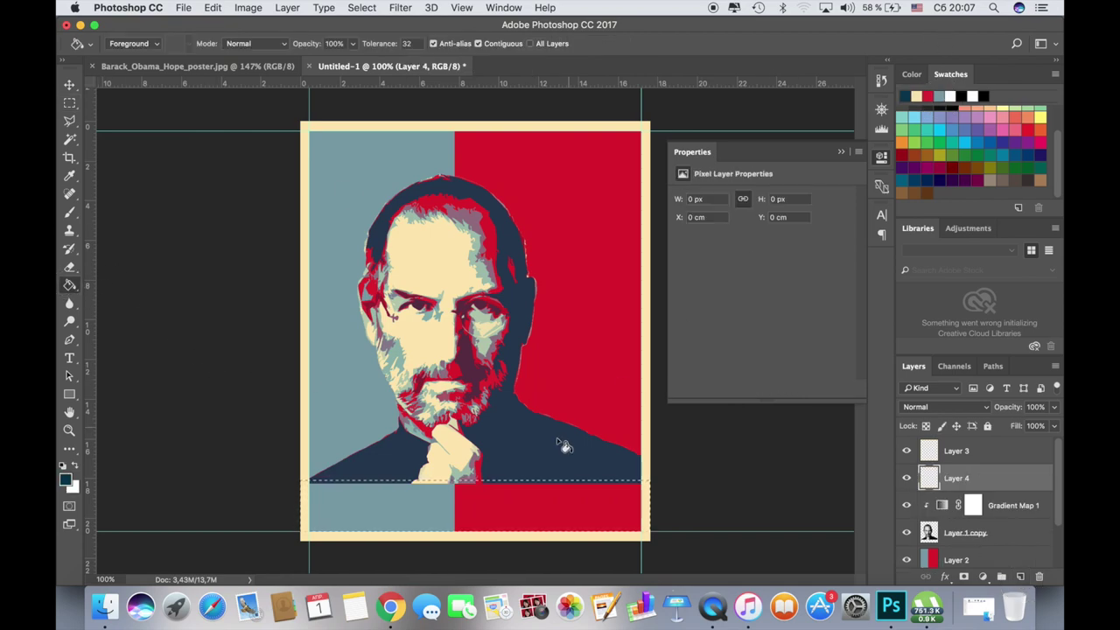
click(552, 511)
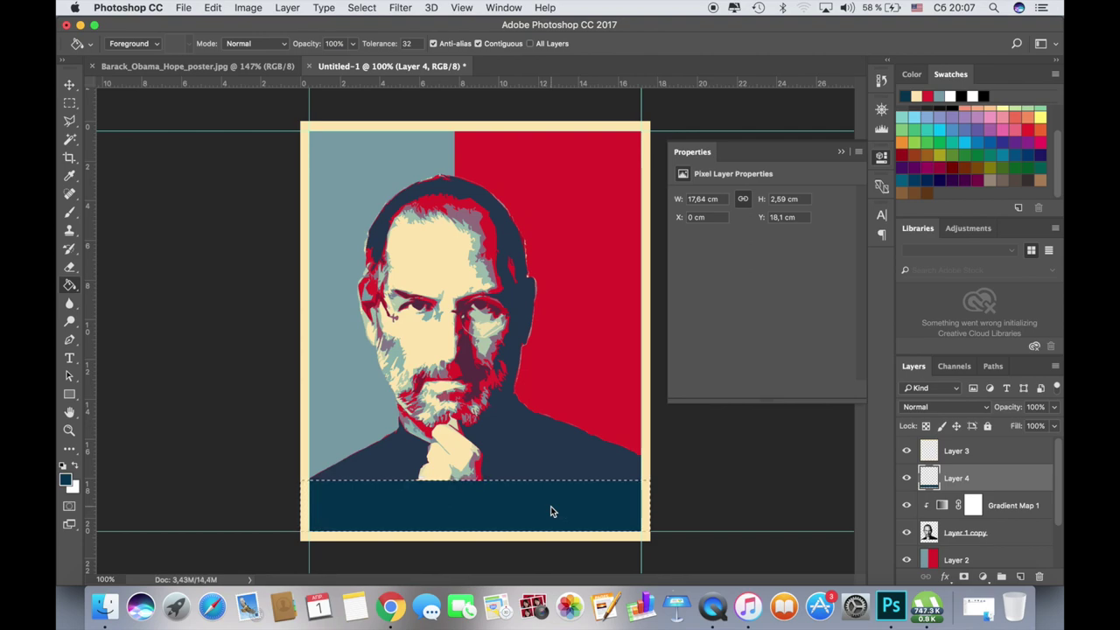
key(super+d)
- Add the title STIVE in Arial Bold, 55,61 pt, as a centred text layer on the navy strip
click(69, 360)
click(395, 505)
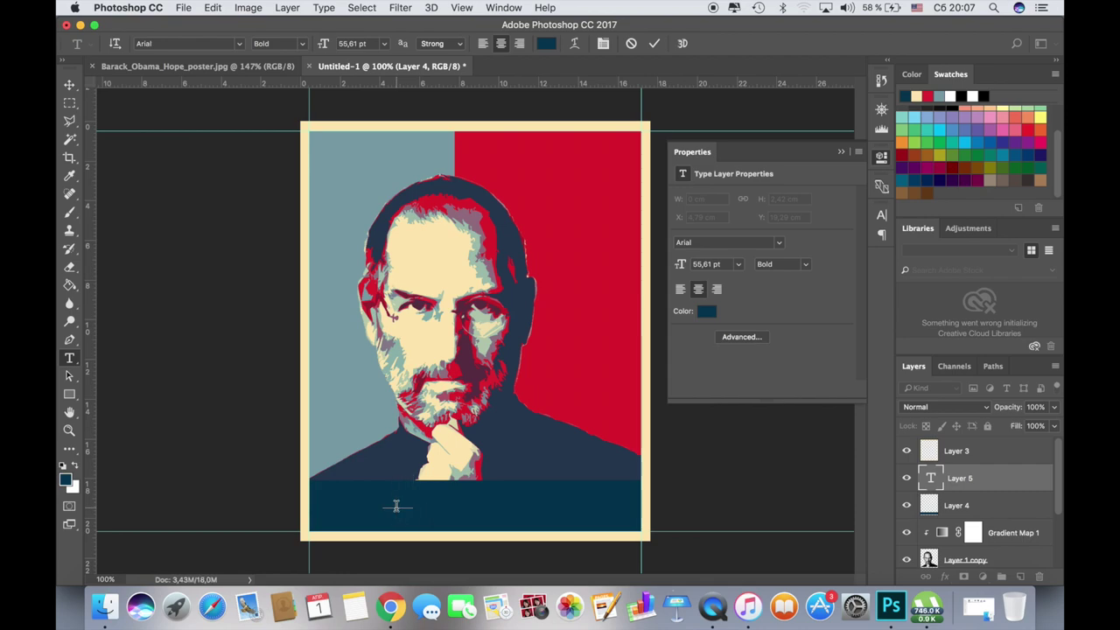
text(BS)
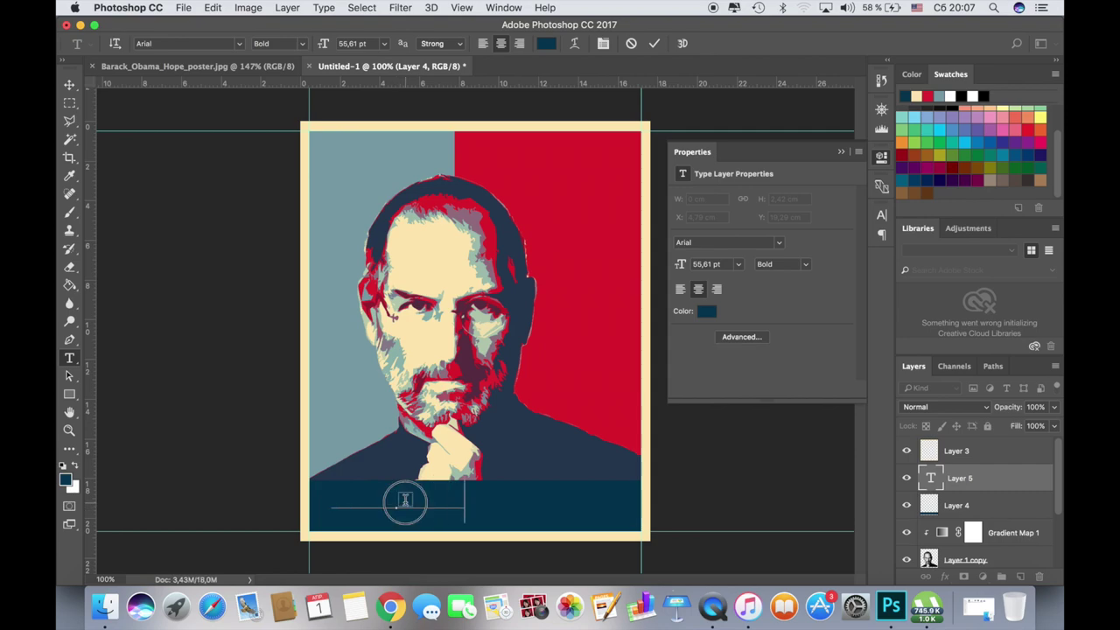
- Check the lettering colour on the Obama Hope poster and recolour the whole STIVE title with the grey-blue swatch
key(super+a)
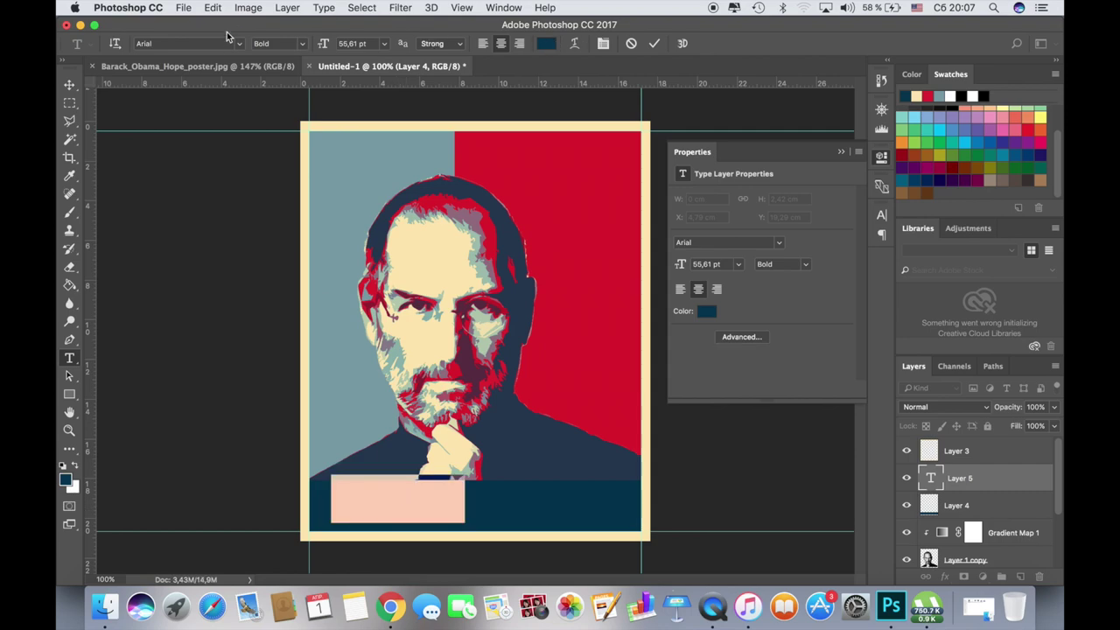
click(224, 66)
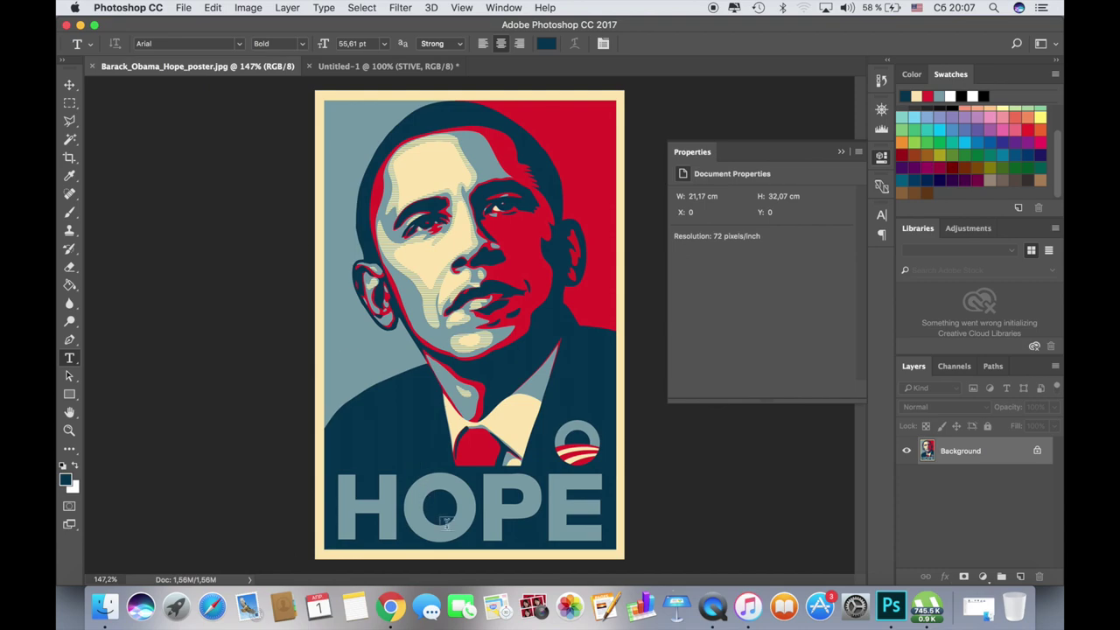
click(341, 68)
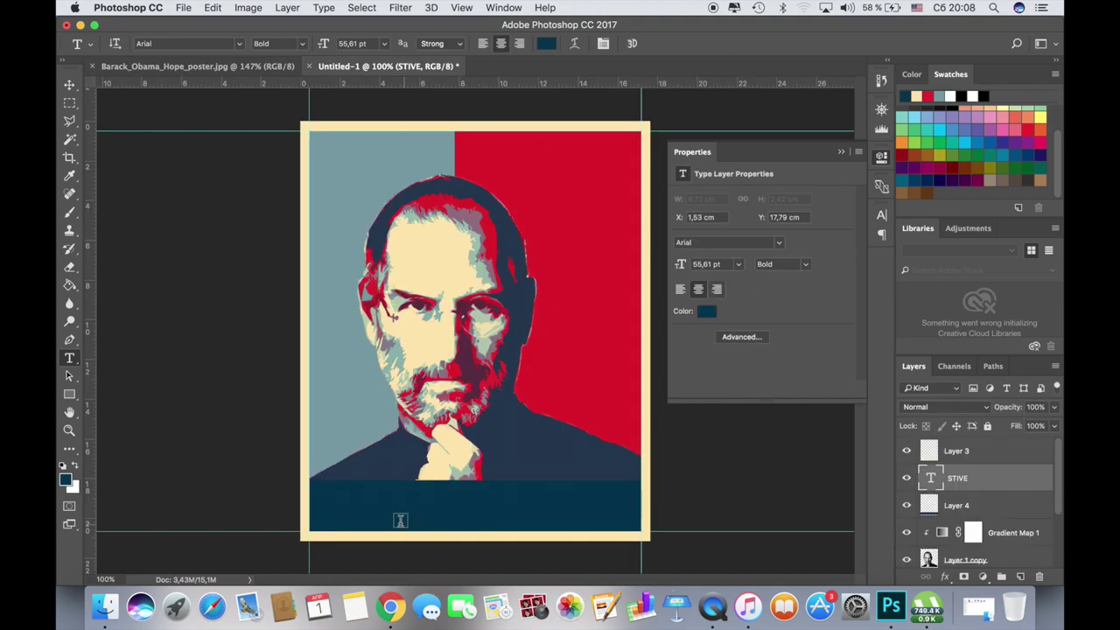
click(398, 517)
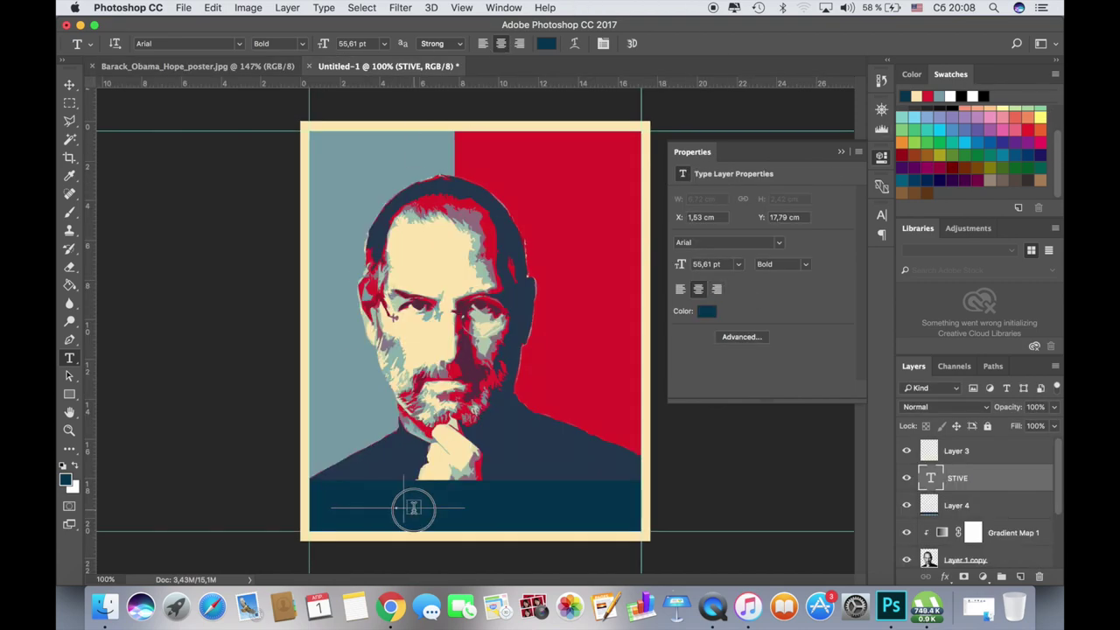
click(541, 45)
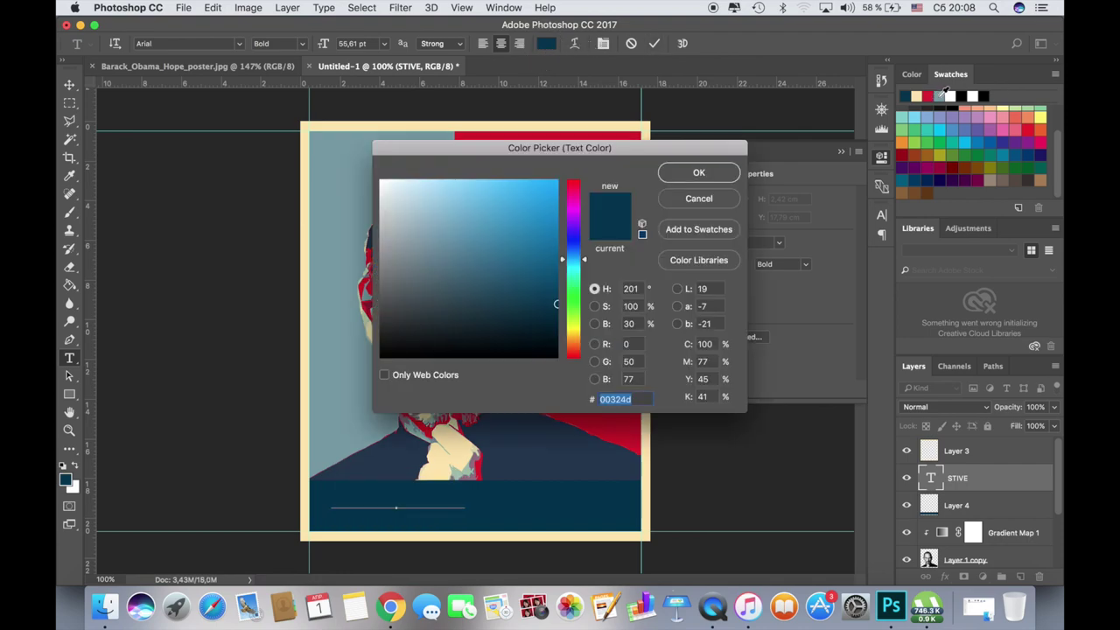
click(697, 200)
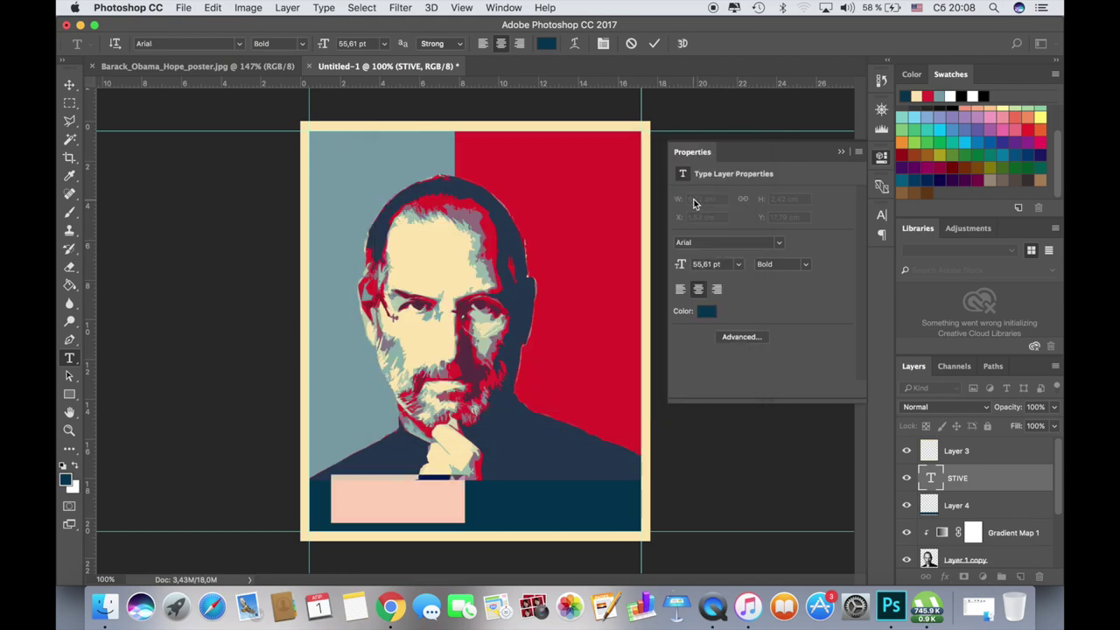
click(948, 95)
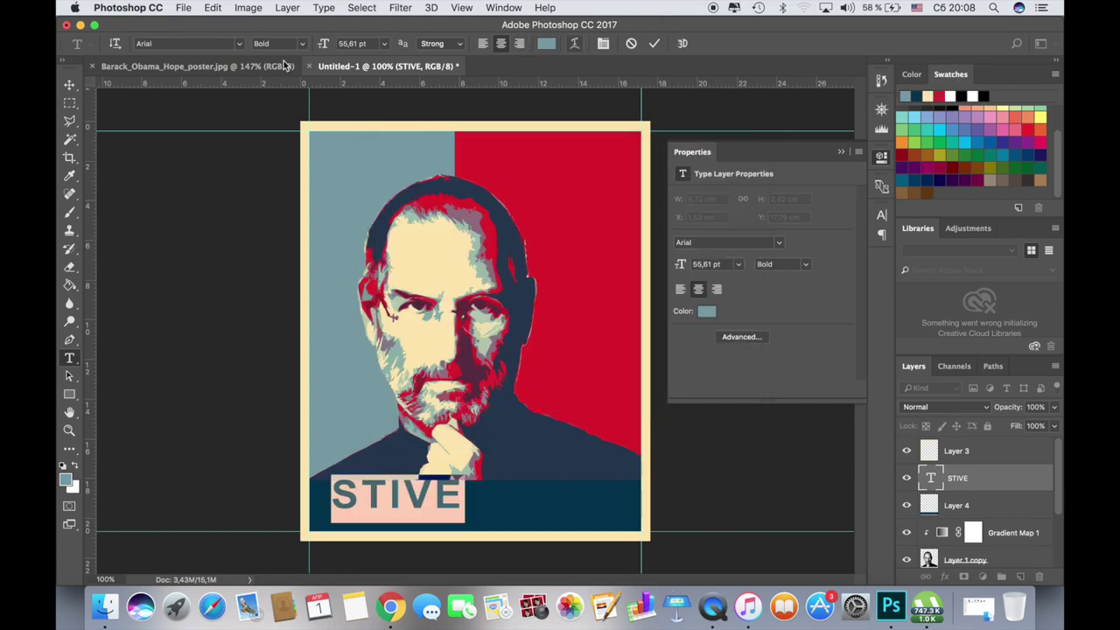
- Enlarge the STIVE title to about 90,29 pt so it fills the strip's height, and move it to the strip's middle
click(70, 84)
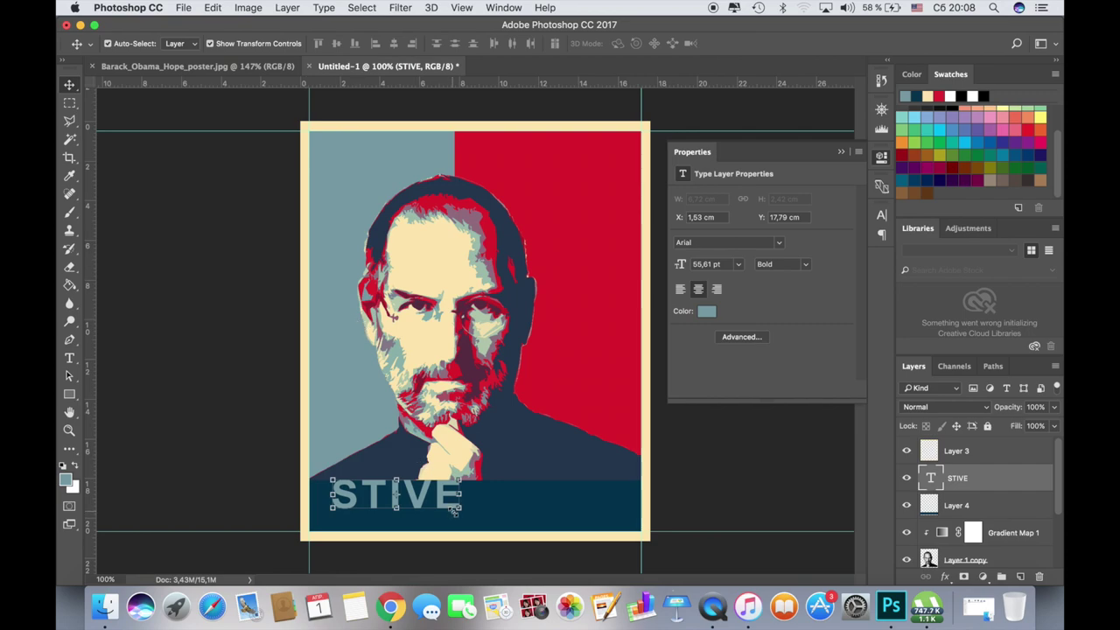
click(460, 508)
drag(464, 523, 554, 547)
key(Return)
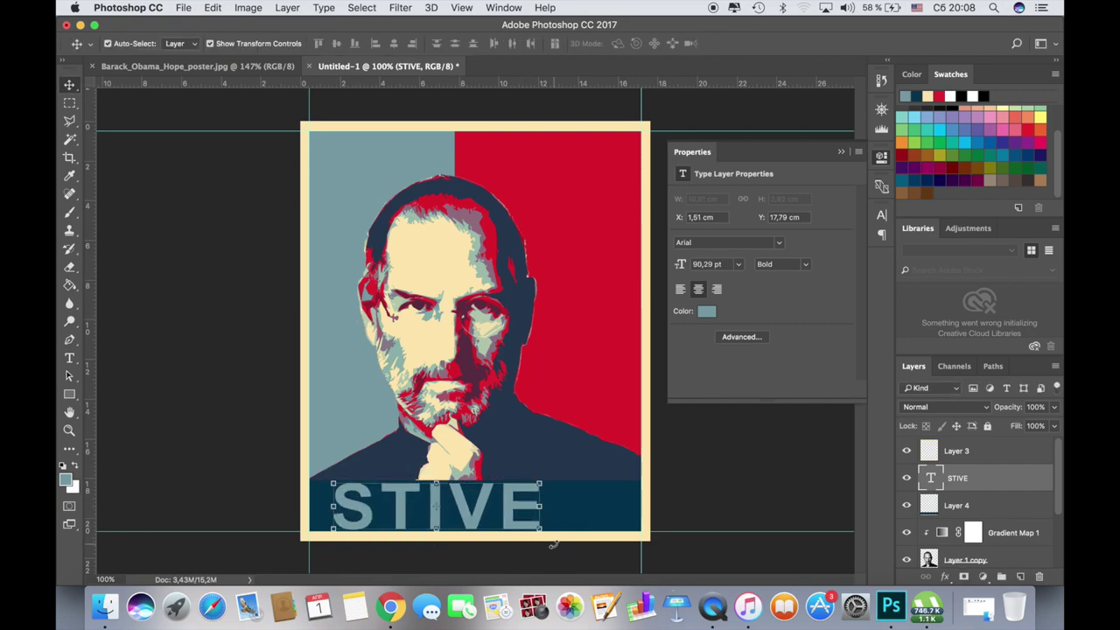
drag(500, 512, 536, 516)
- Nudge the STIVE title slightly left to X 3,17 cm, comparing its placement with the Obama Hope poster
click(70, 358)
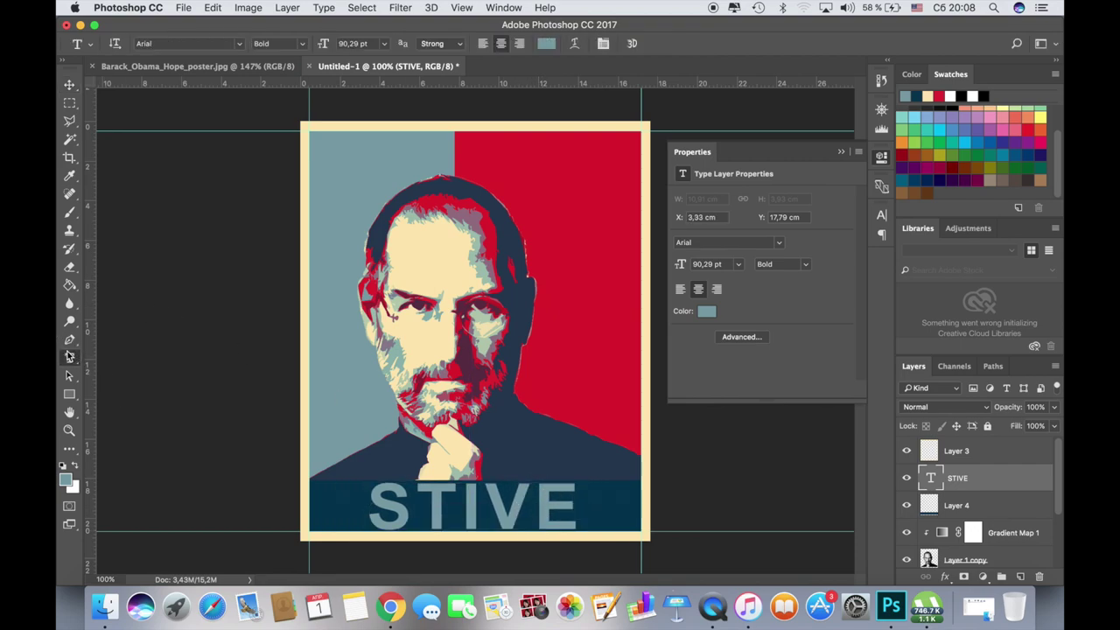
click(69, 85)
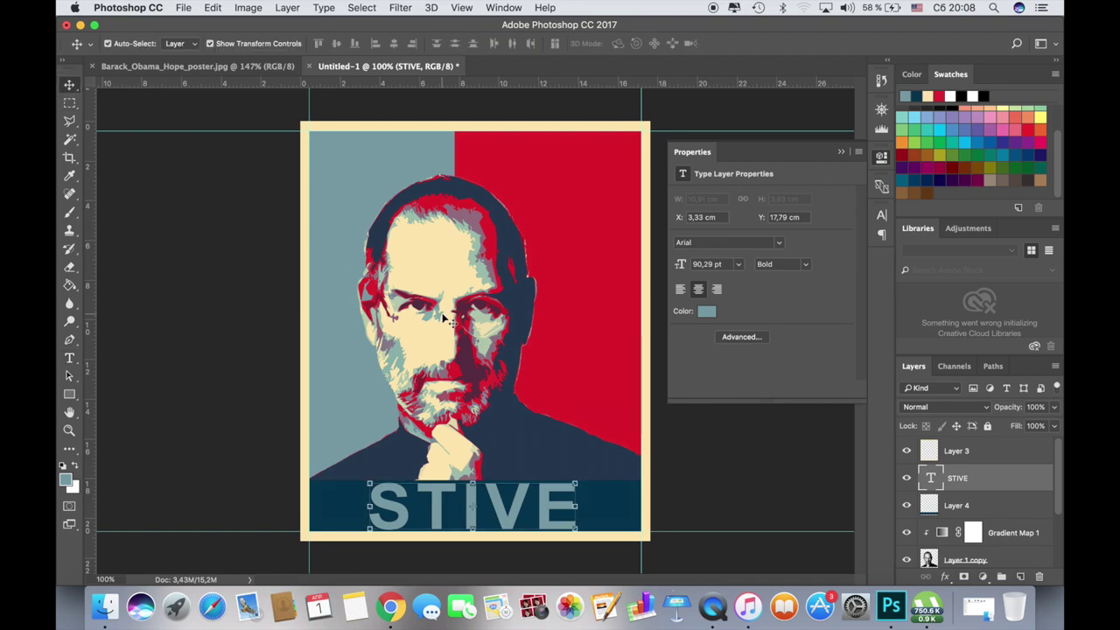
key(Left)
key(Left)
key(Left)
key(Left)
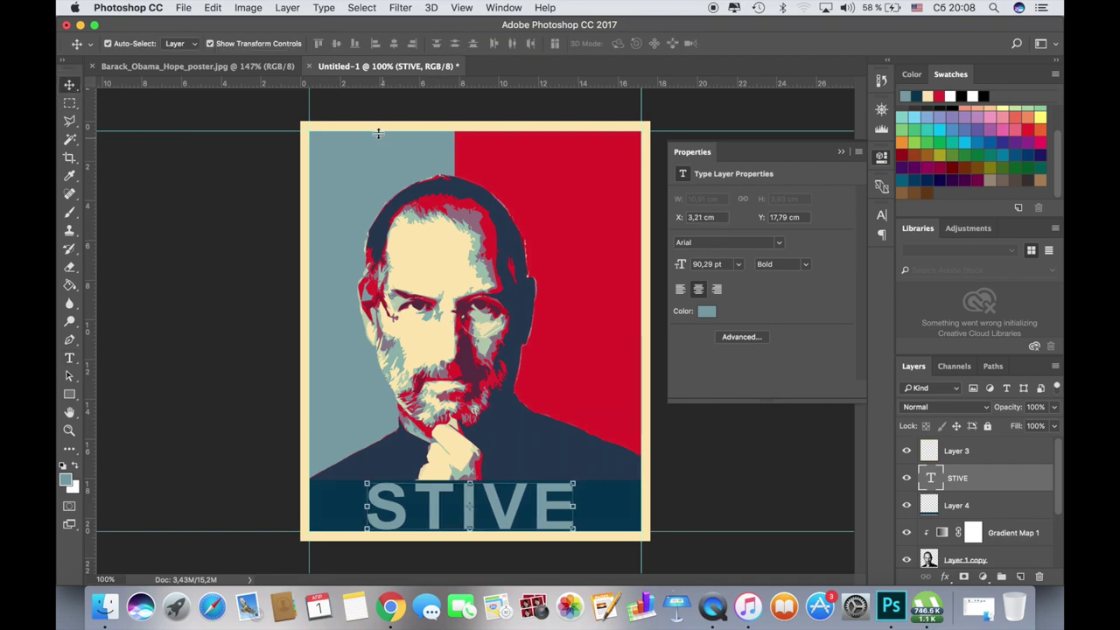
click(258, 70)
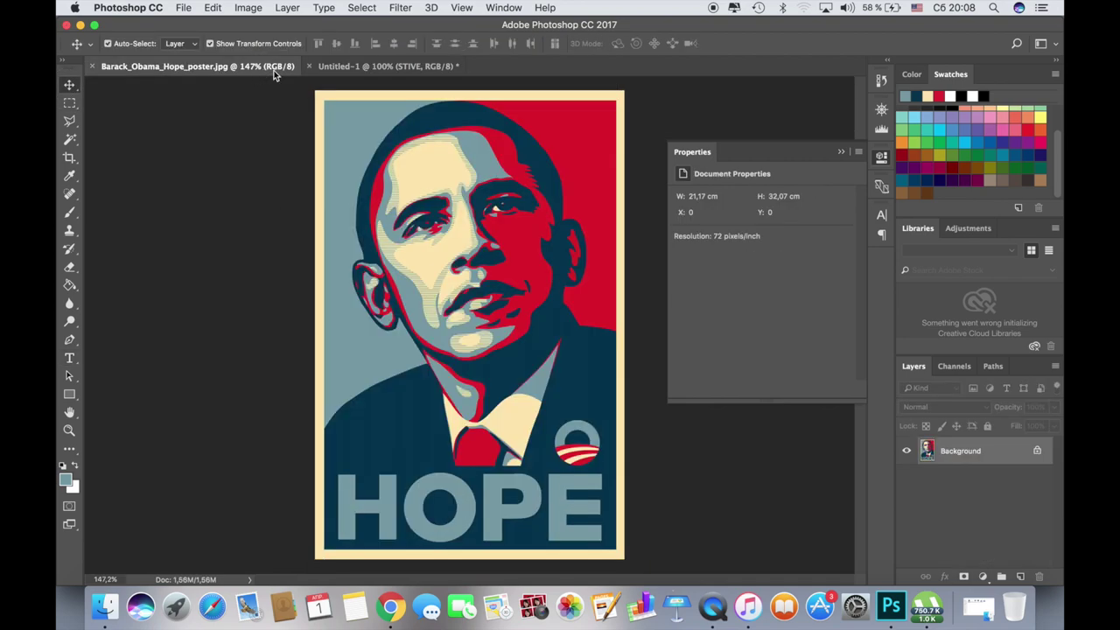
click(366, 68)
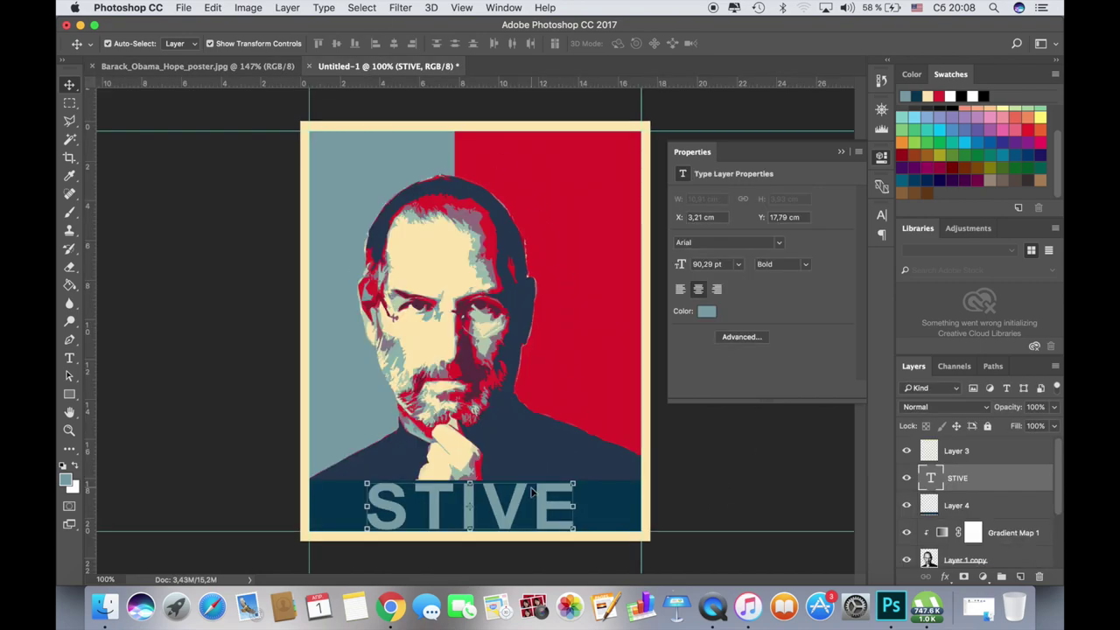
key(Left)
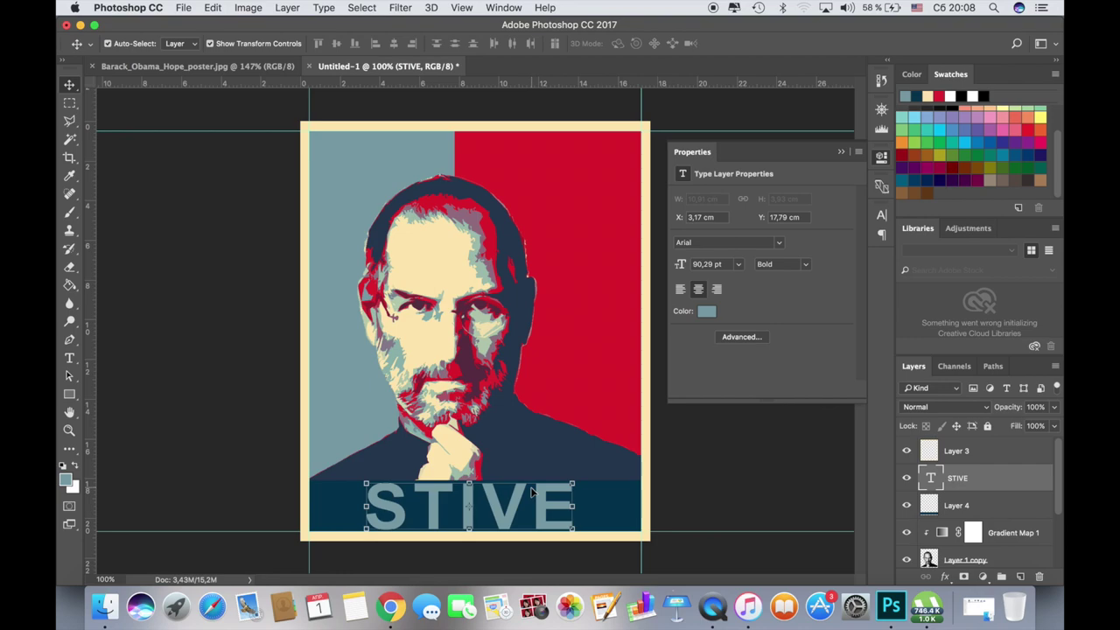